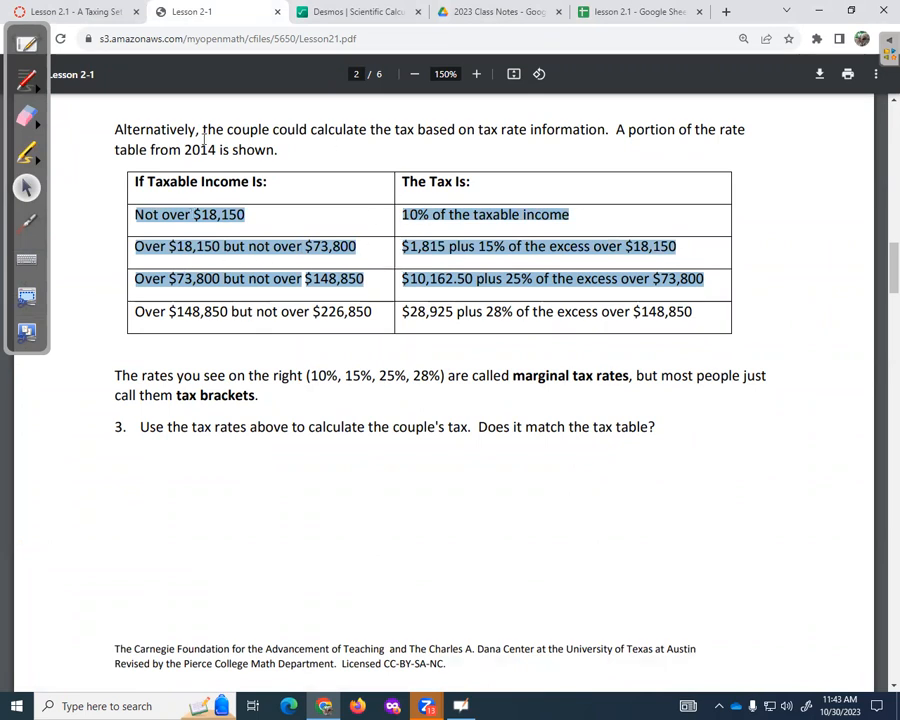
In the lesson 2.1 spreadsheet, enter the headers Taxable Income in A1 and Tax in B1.
click(632, 12)
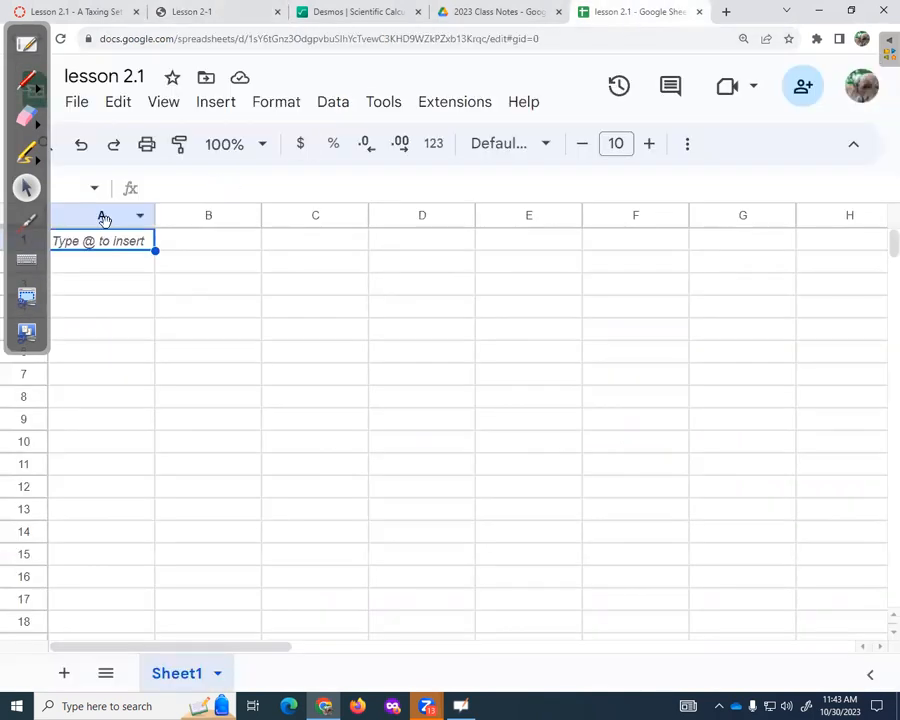
text(Taxable In)
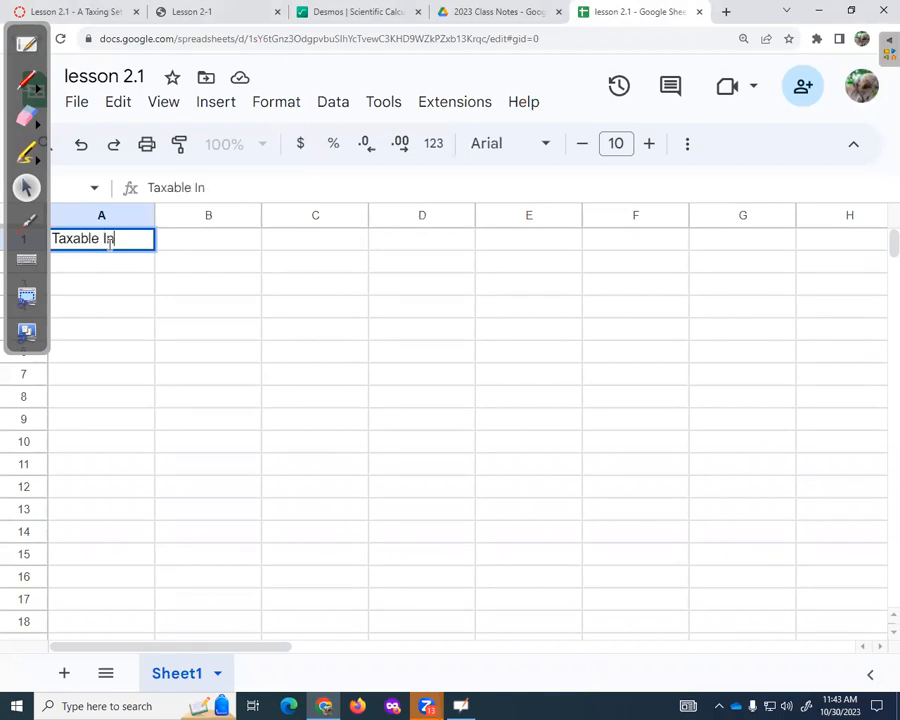
text(come)
key(Tab)
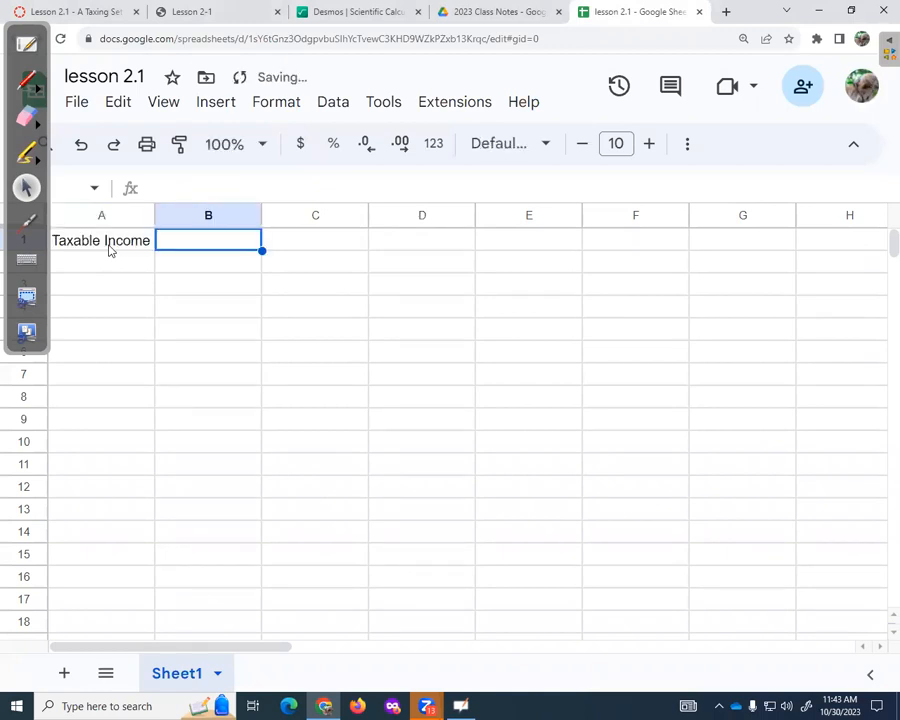
text(Tax)
key(Return)
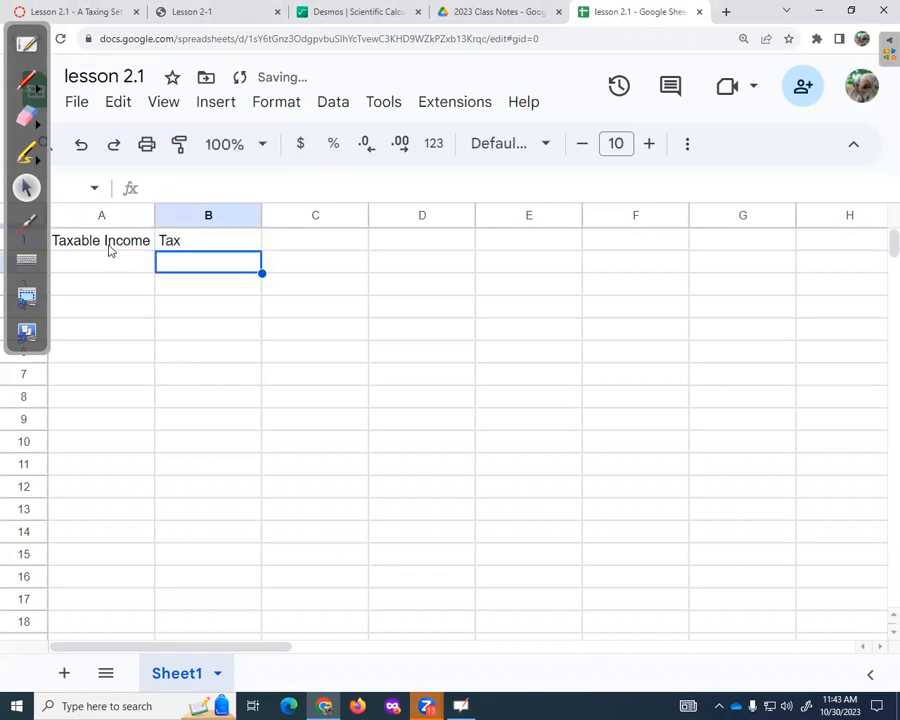
Move both headers one column over to B1:C1 and enter the header Max Range in A1.
key(Left)
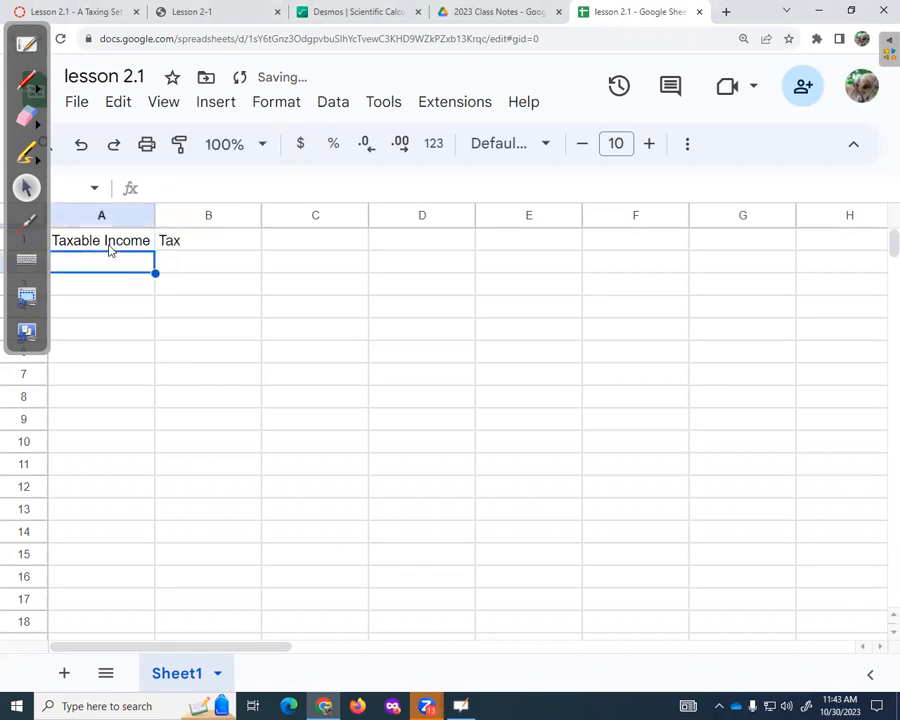
key(Up)
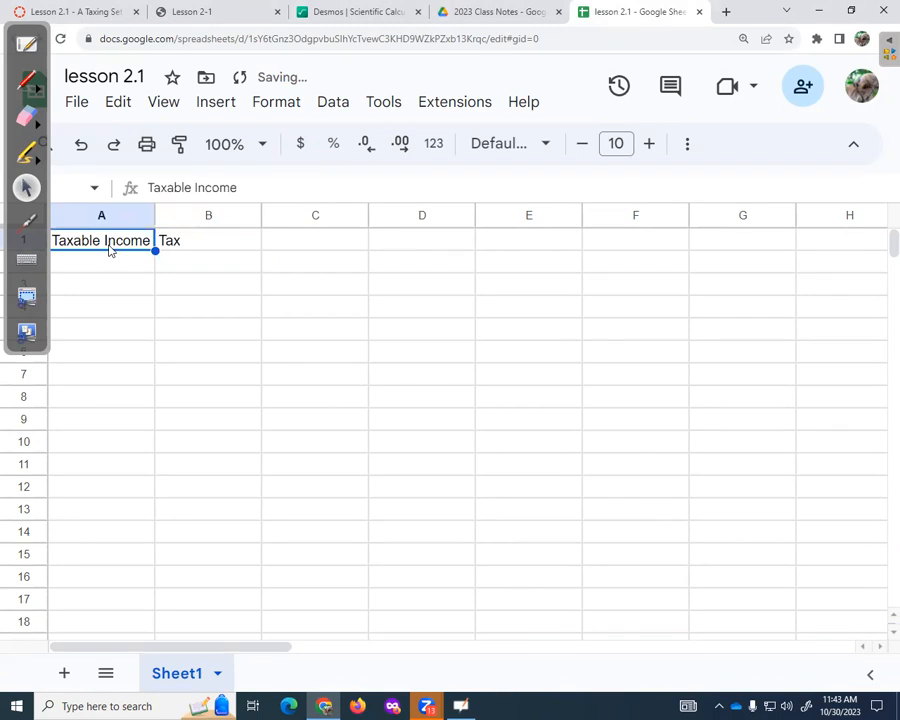
drag(128, 242, 189, 248)
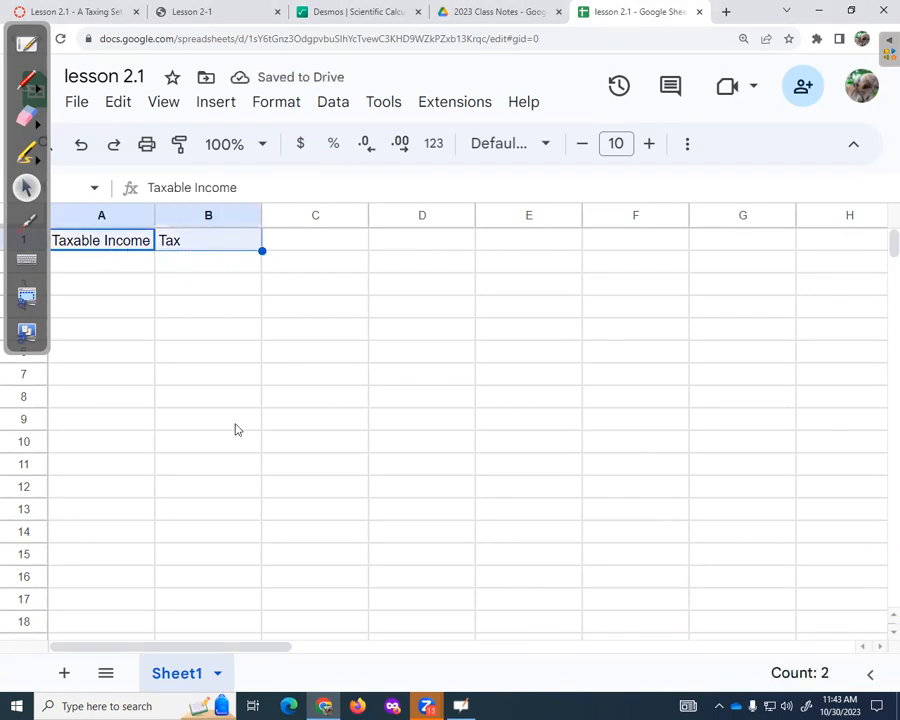
drag(132, 247, 187, 253)
click(114, 245)
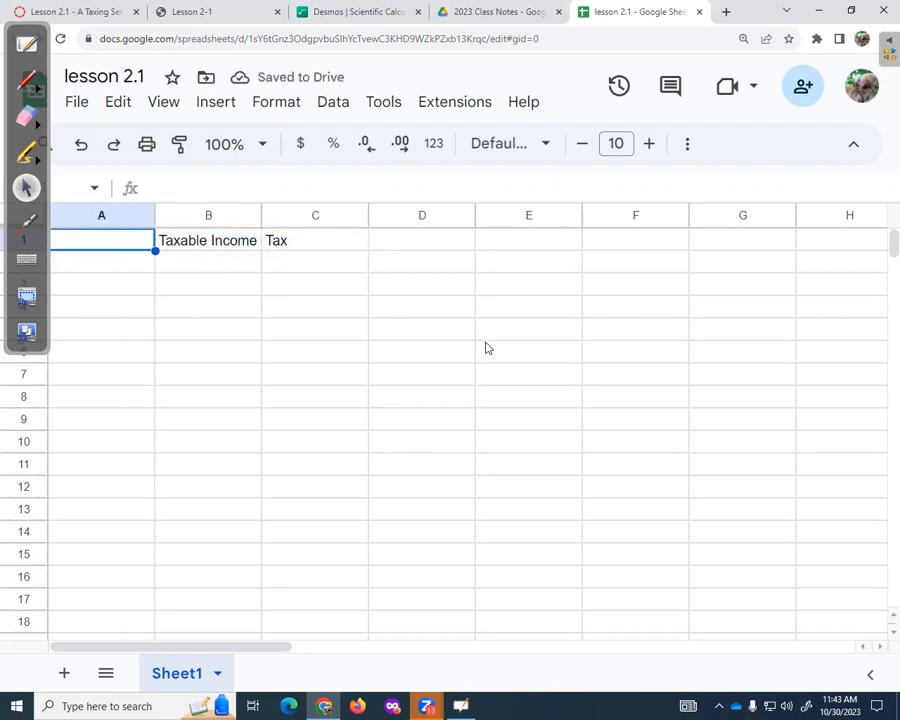
text(M)
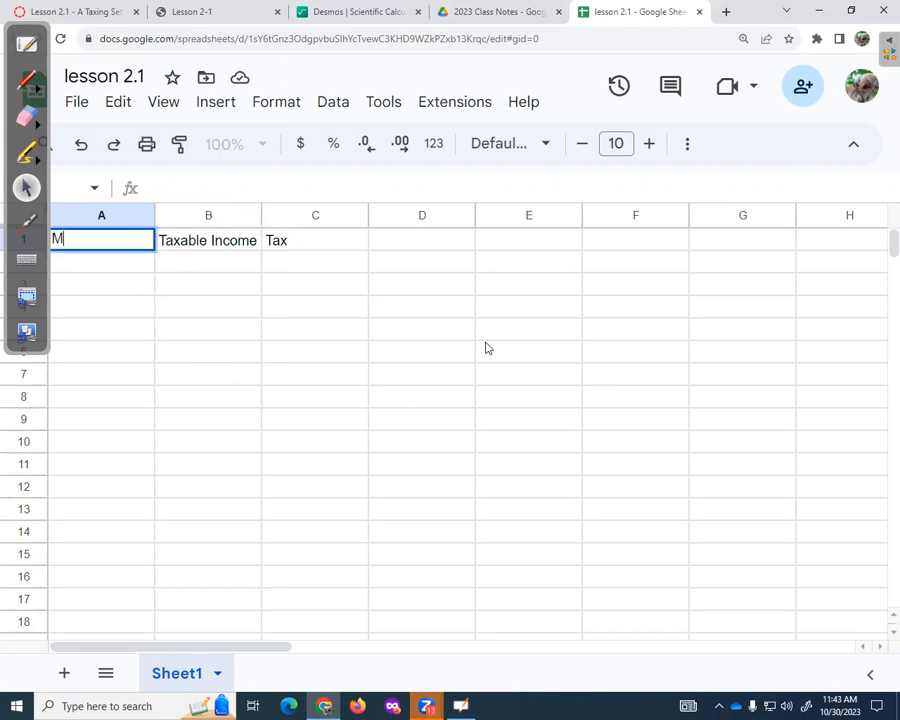
text(ax Range)
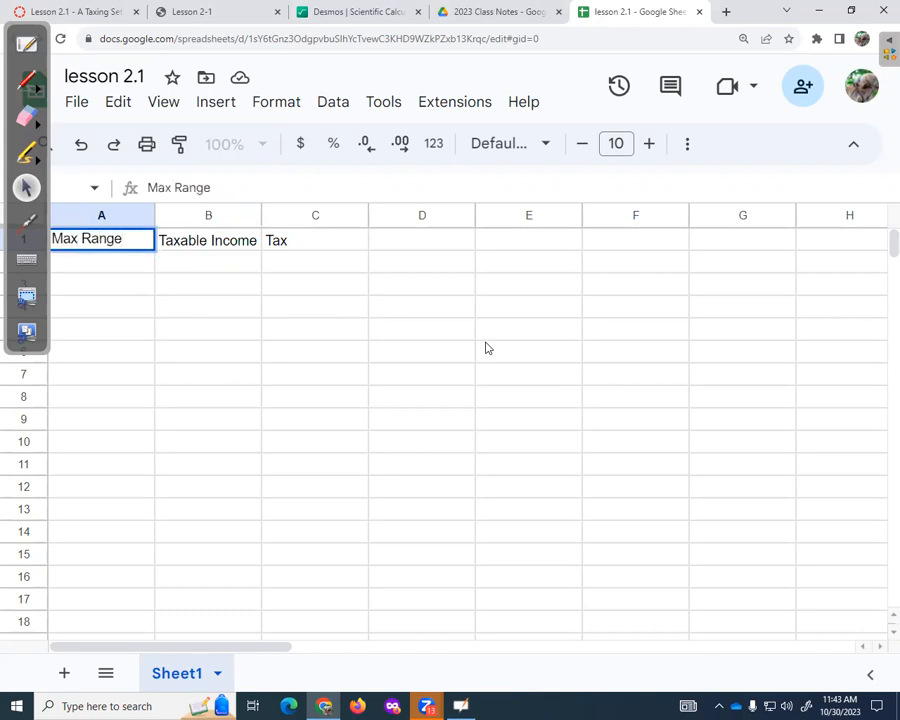
key(Return)
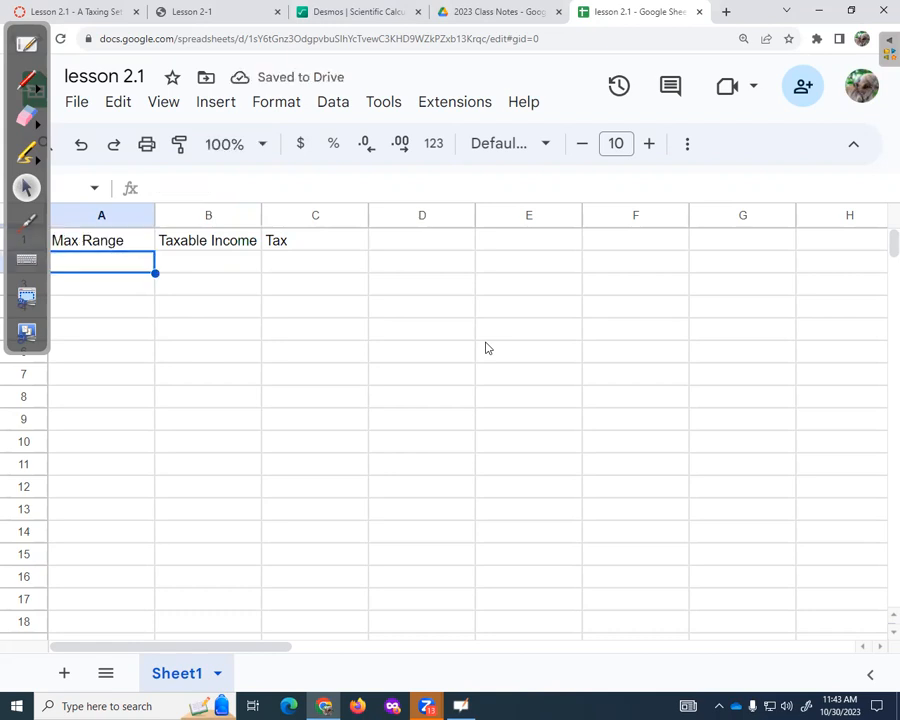
Enter the first two bracket limits from the Lesson 2-1 rate table under Max Range: 18150 in A2 and 73800 in A3.
text(1)
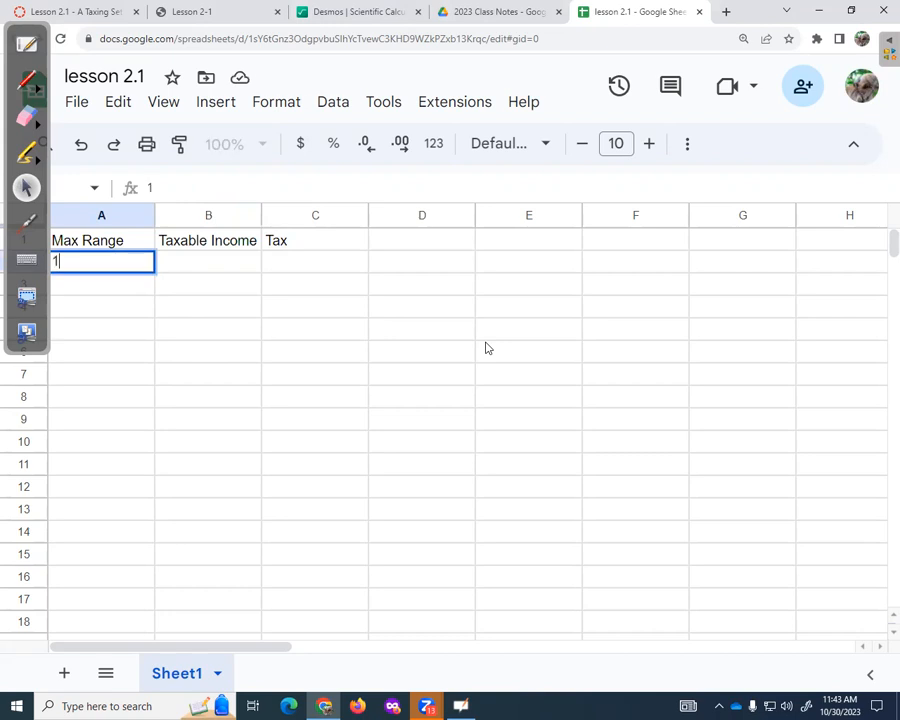
text(8150)
key(Return)
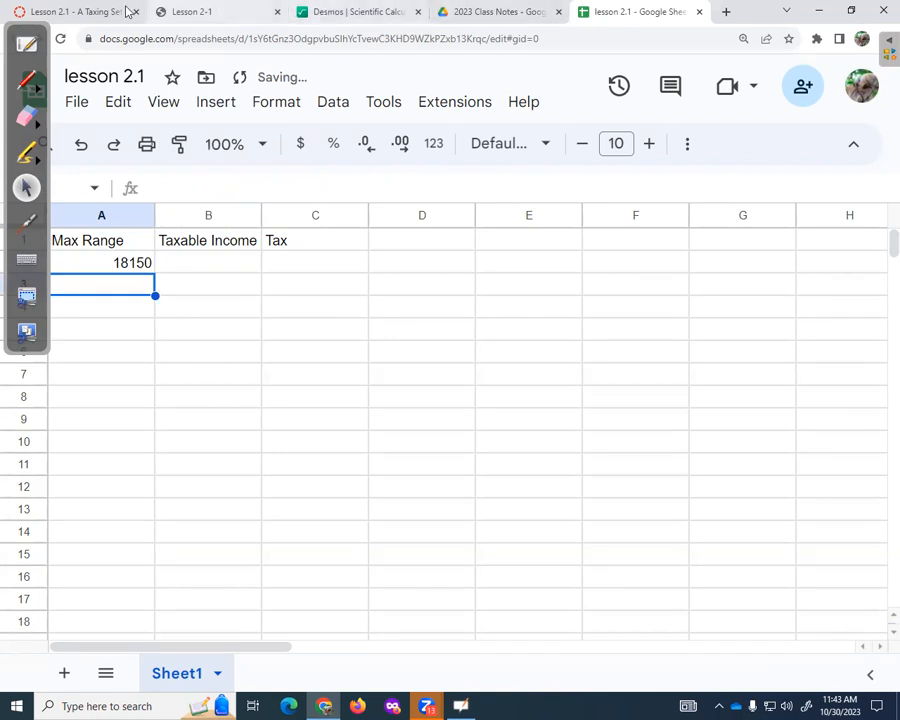
click(183, 13)
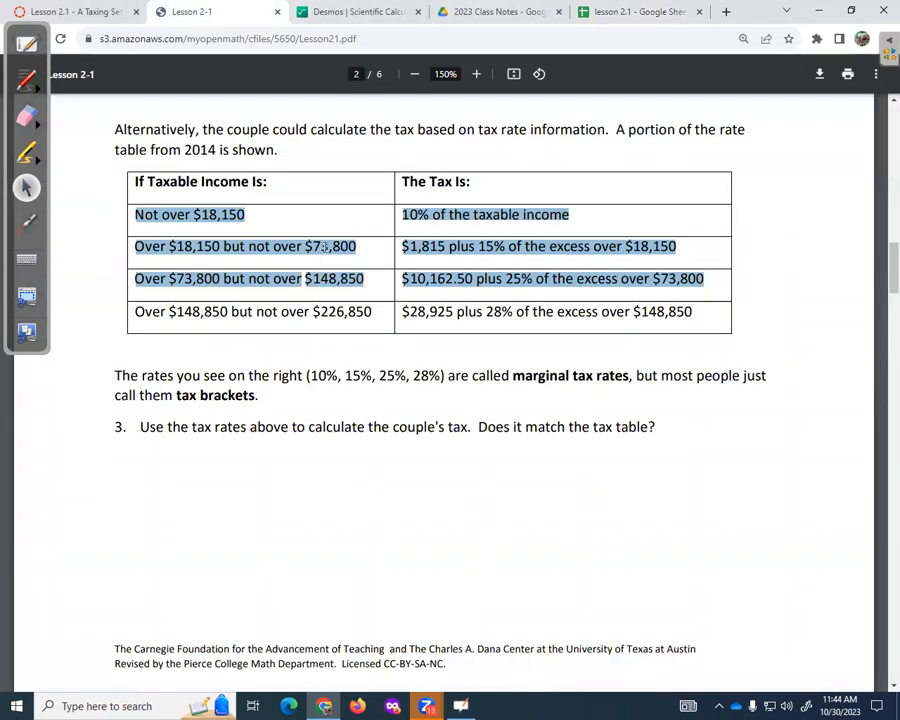
click(618, 13)
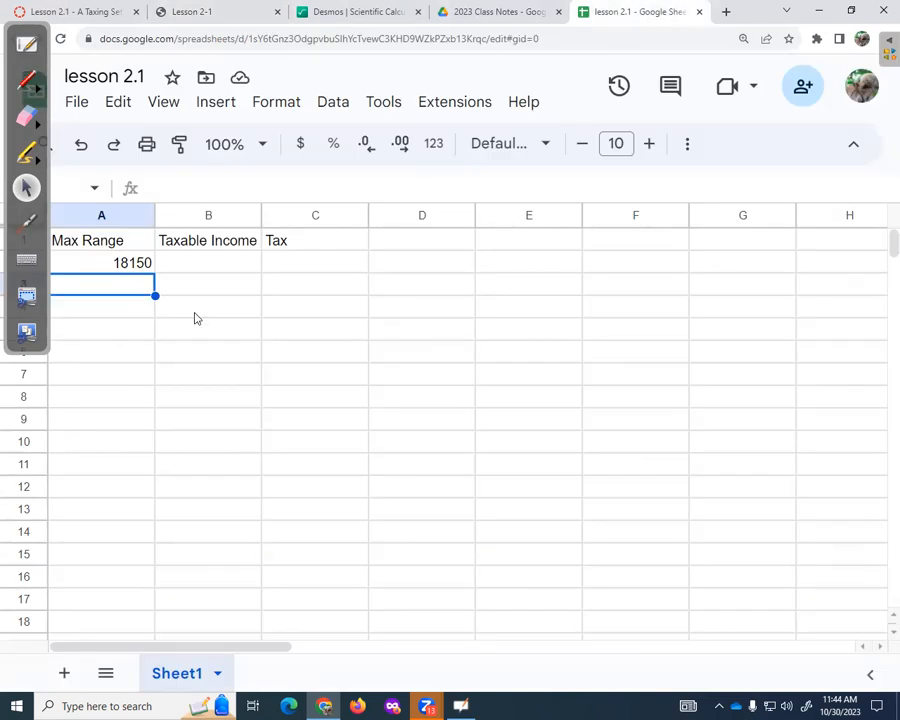
text(73800)
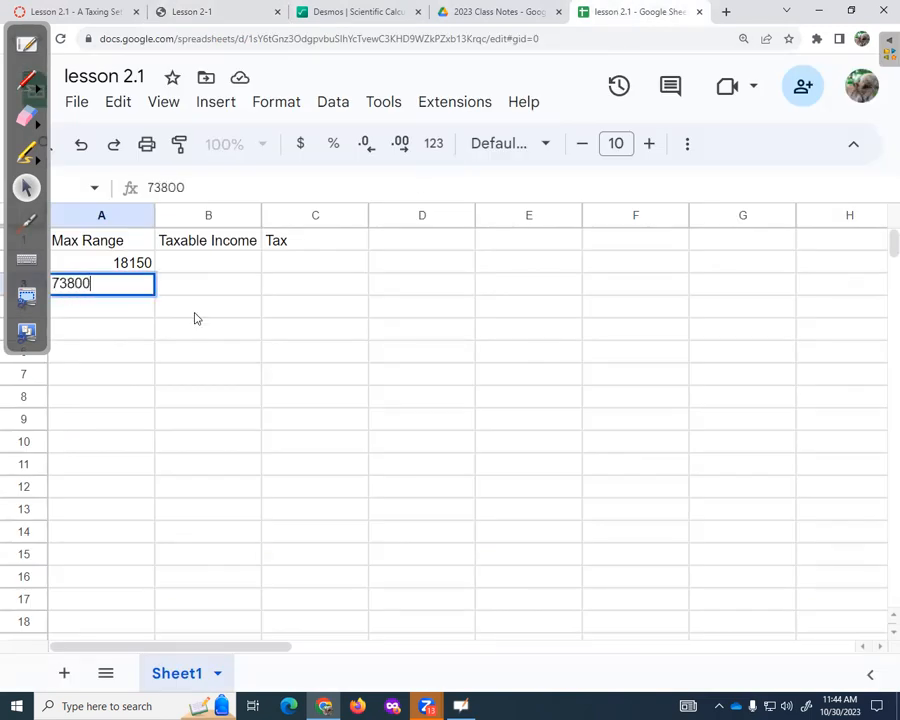
key(Return)
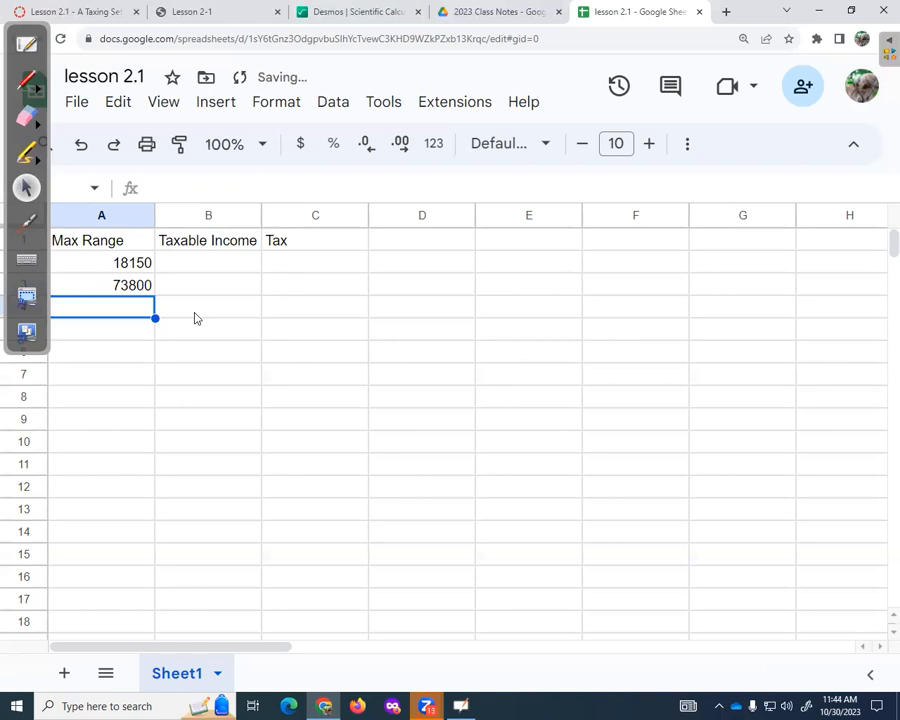
Format the Max Range column as currency and enlarge the page display.
click(93, 216)
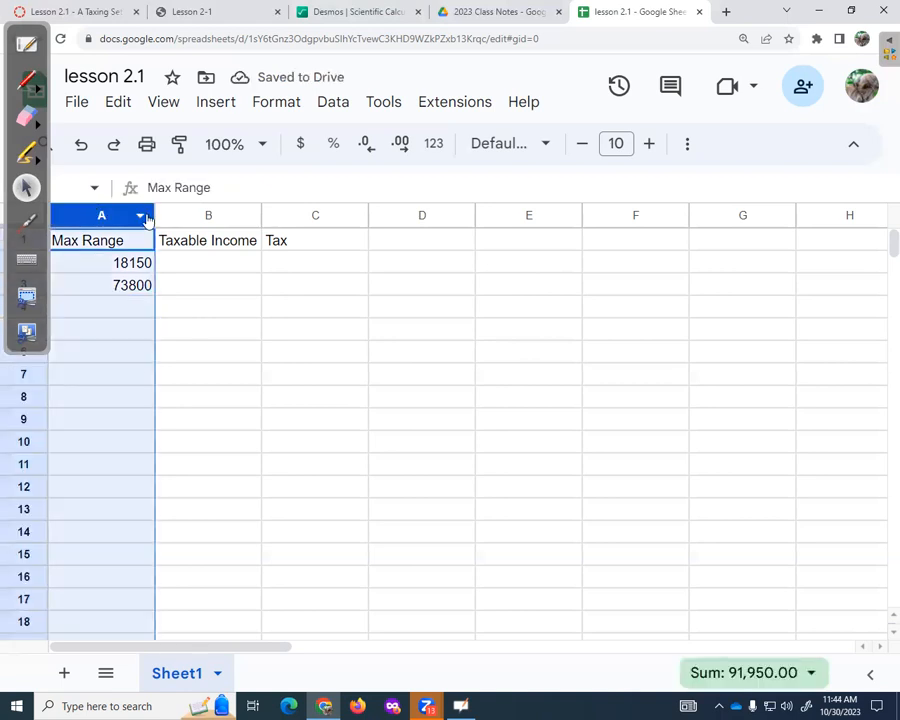
click(298, 146)
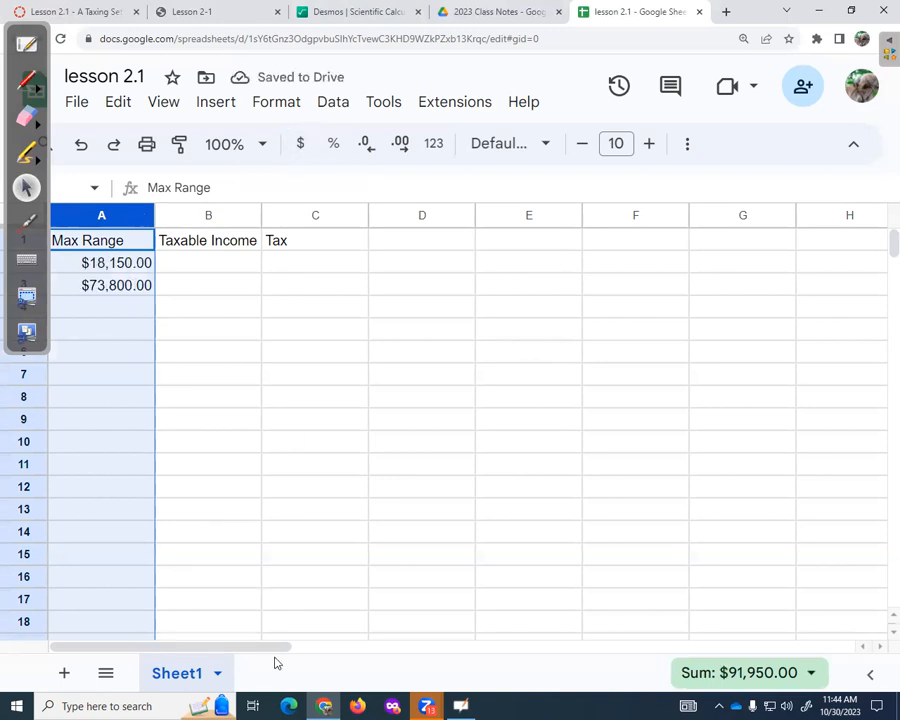
key(ctrl+plus)
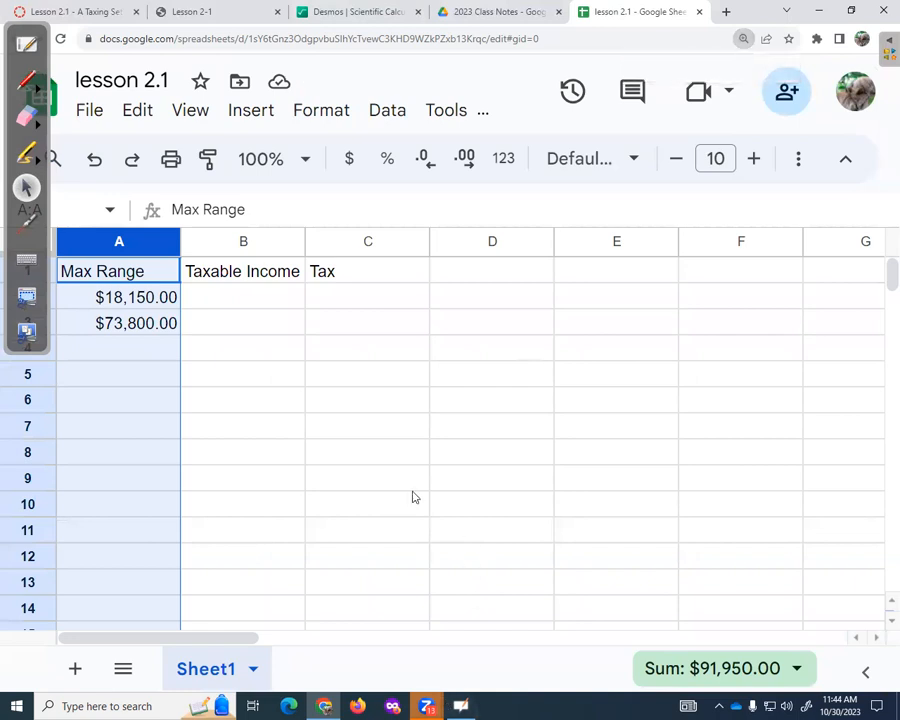
Enter 18150 as the taxable income in B2.
click(253, 299)
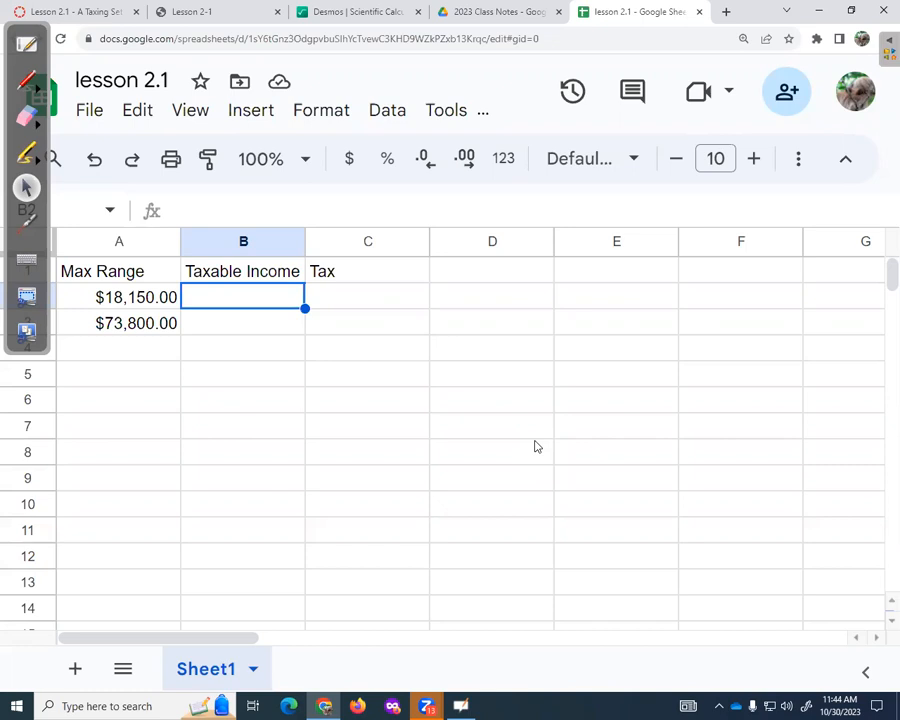
text(1)
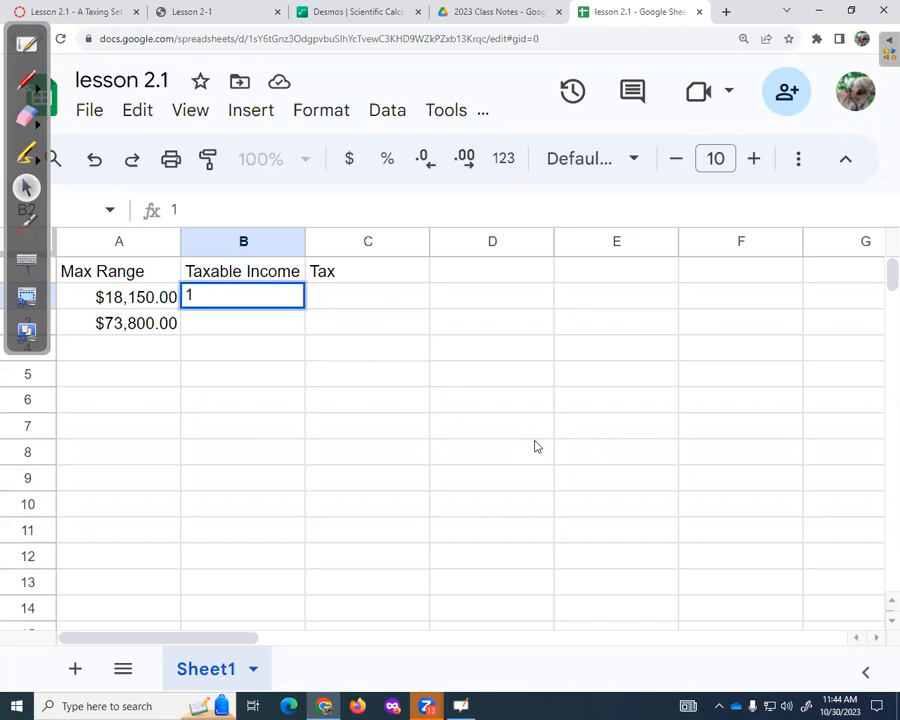
text(8150)
key(Tab)
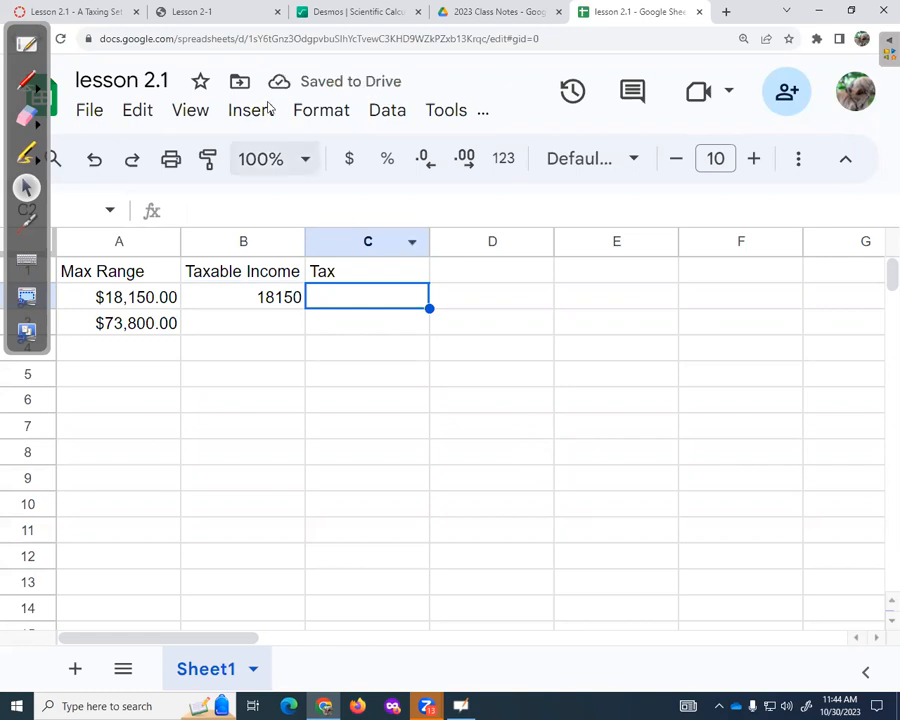
Check the first bracket's rate in the Lesson 2-1 PDF and enter the tax formula =10%*B2 in C2.
click(200, 11)
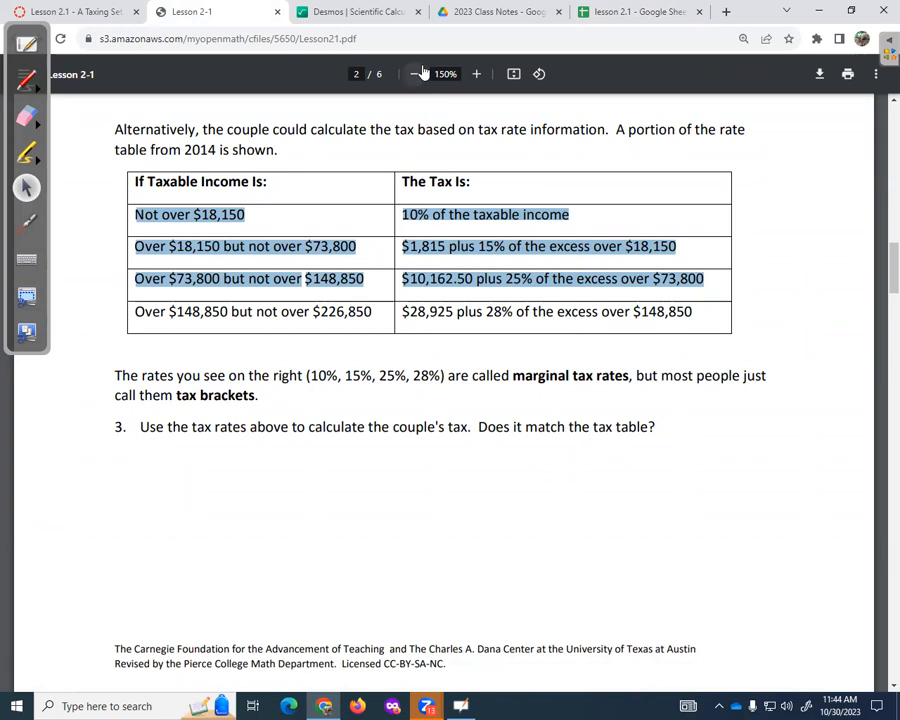
click(603, 14)
text(=)
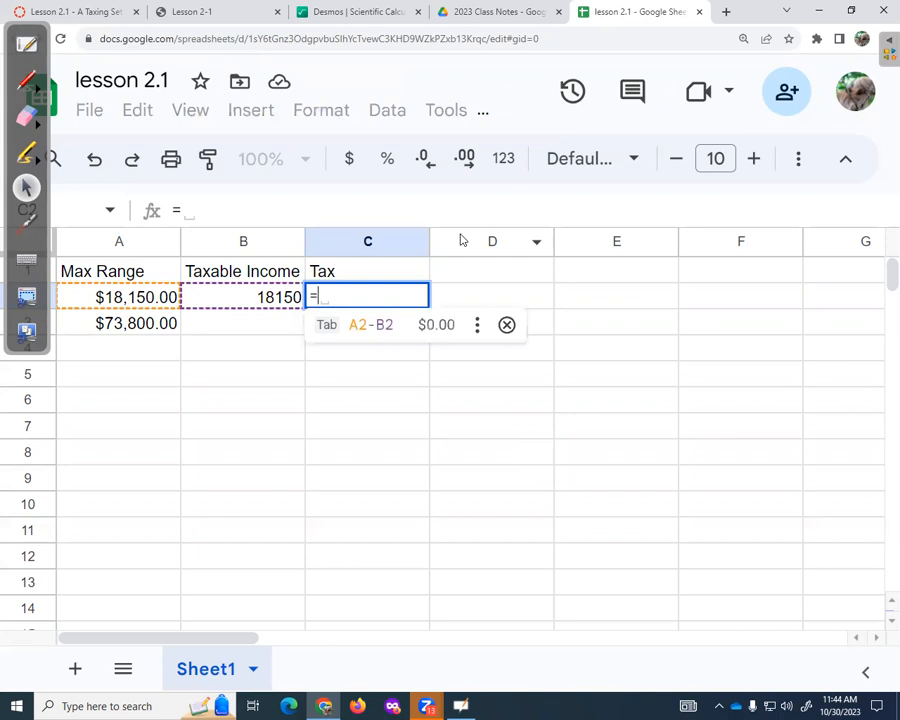
text(10)
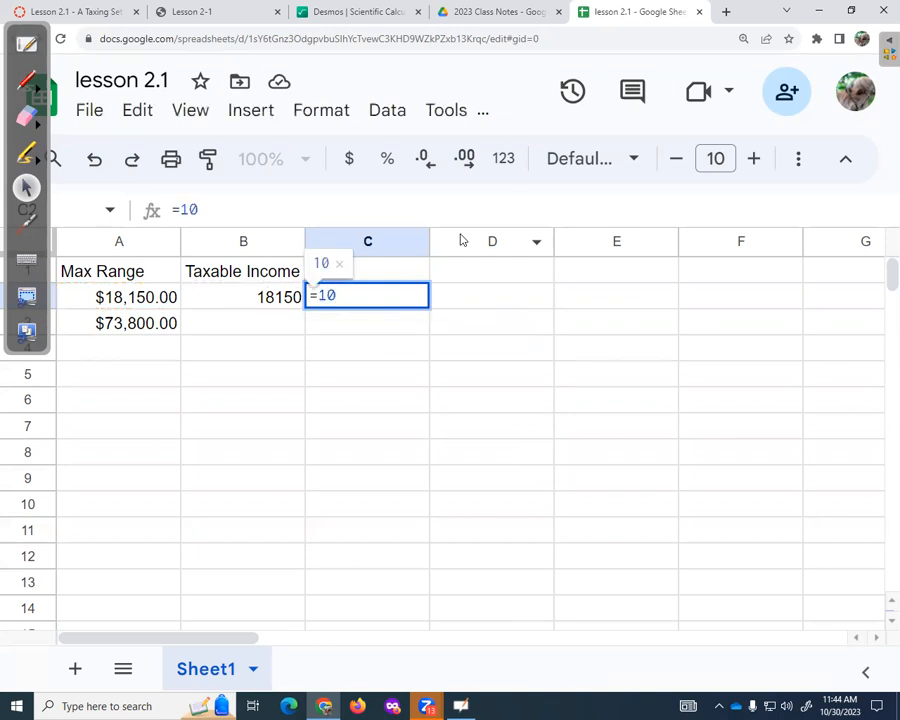
text(%*)
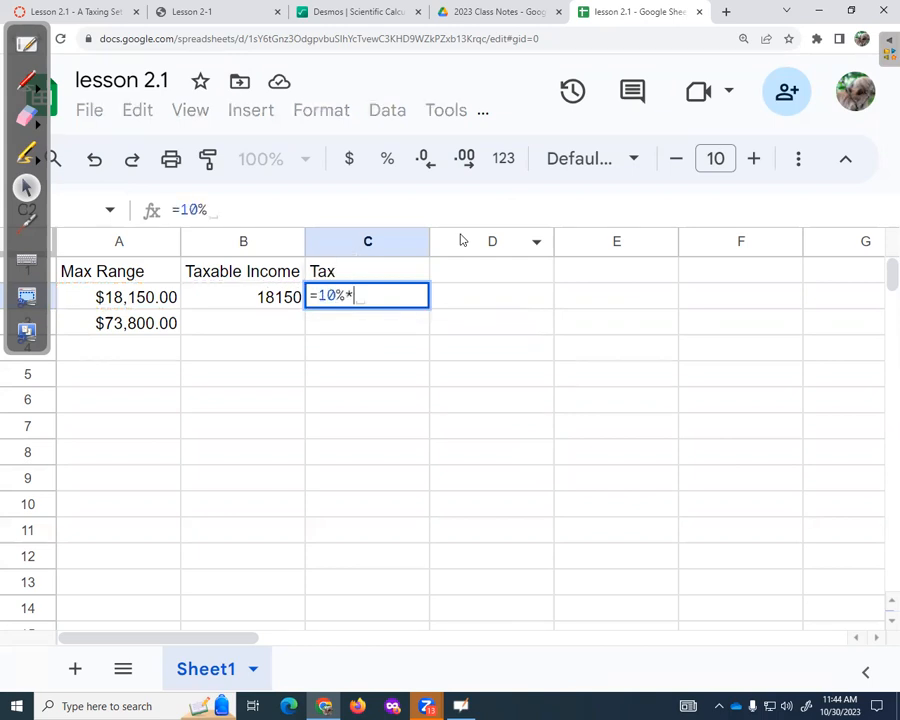
click(263, 299)
key(Return)
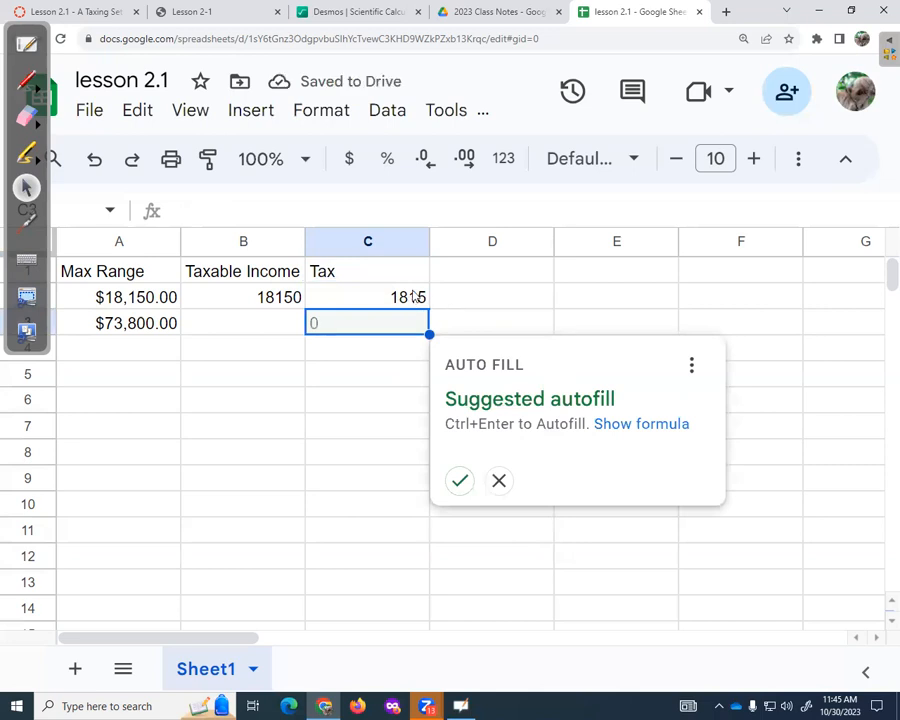
Format the Taxable Income and Tax columns as currency.
click(383, 243)
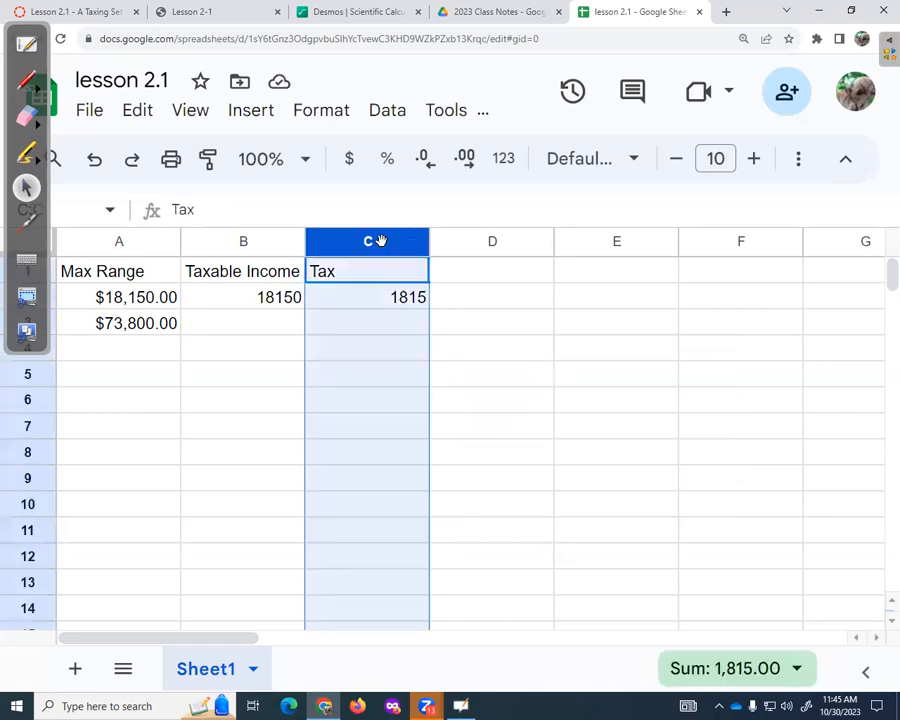
drag(229, 239, 365, 242)
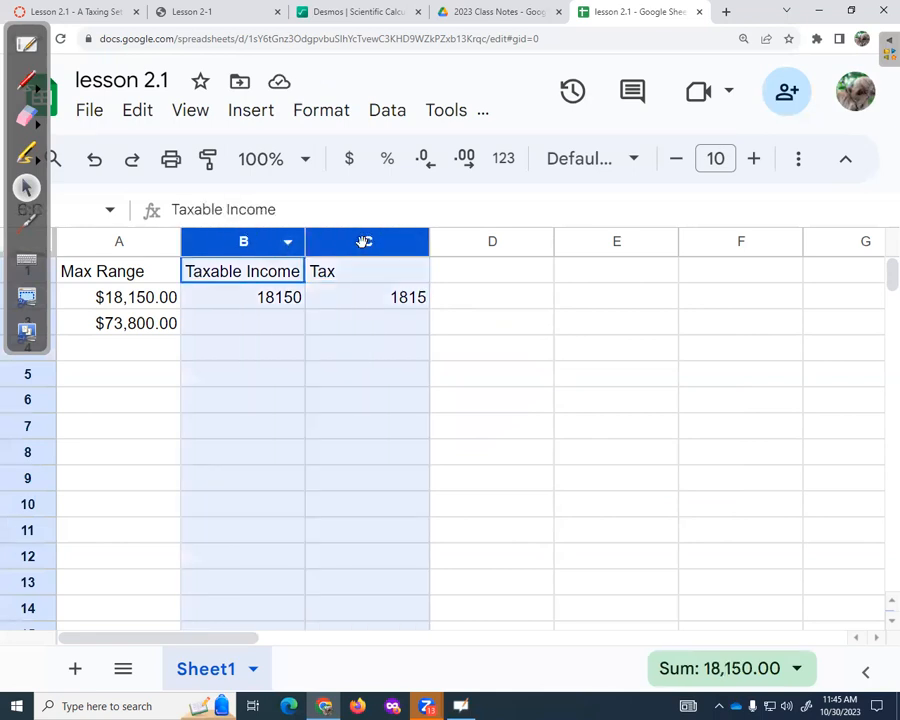
click(350, 159)
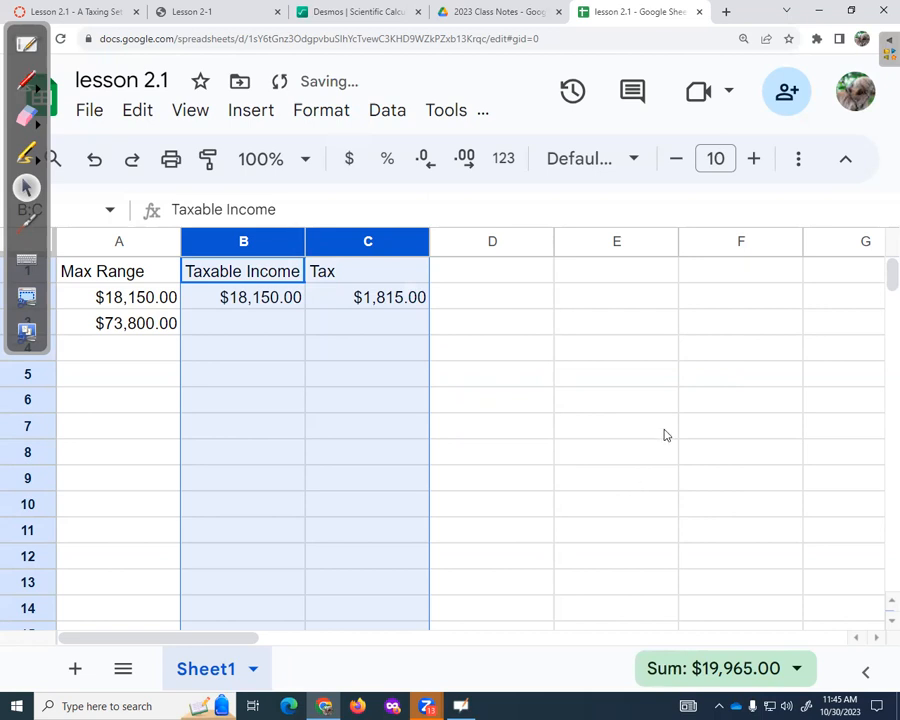
Enter 72700 as the taxable income in B3 and select the tax cell beside it, C3.
click(221, 327)
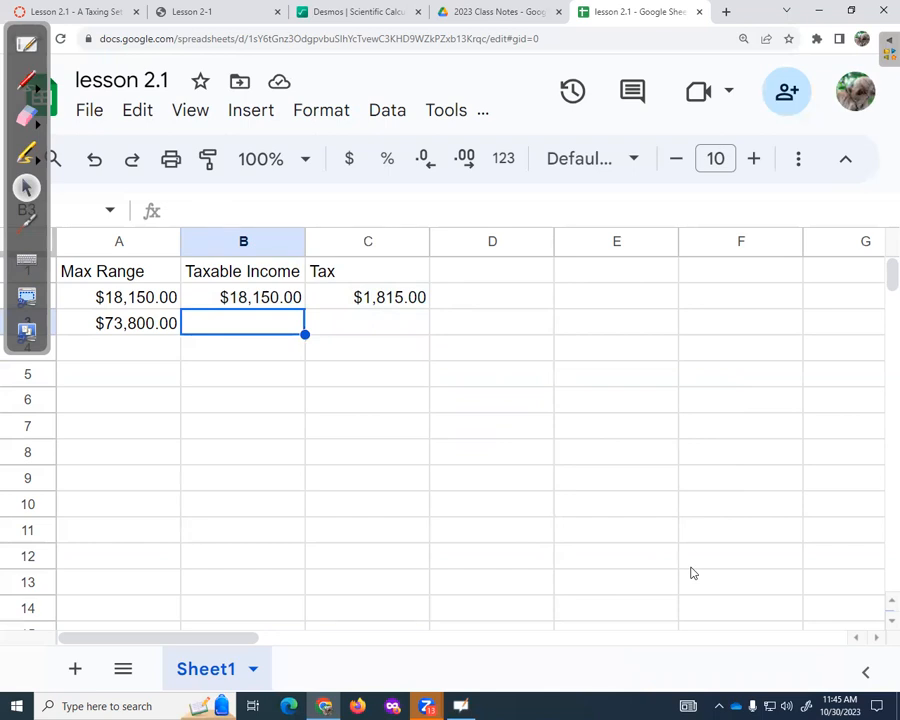
text(72)
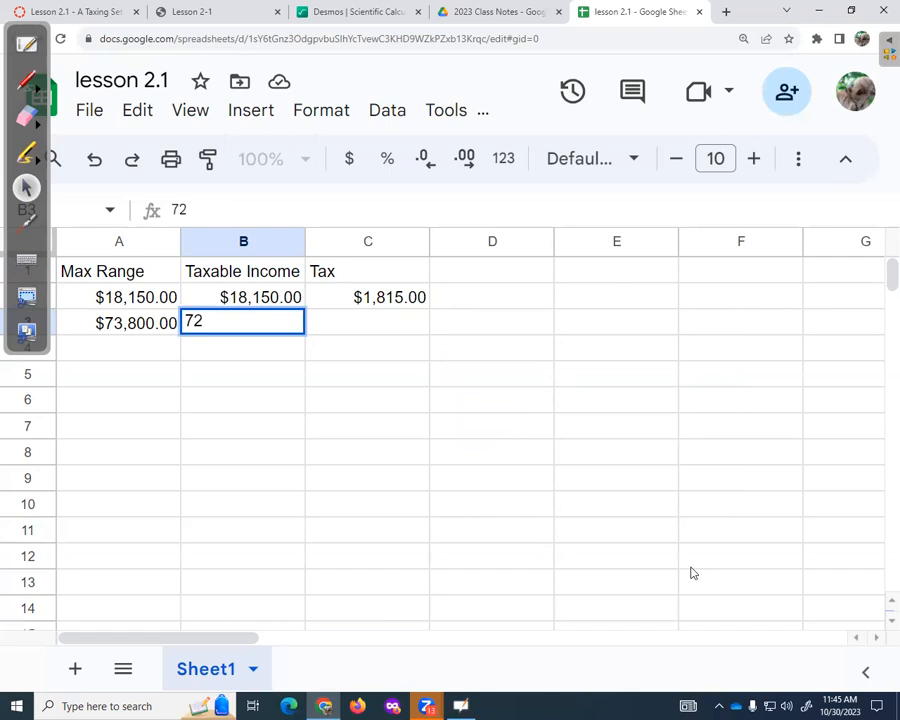
text(700)
key(Return)
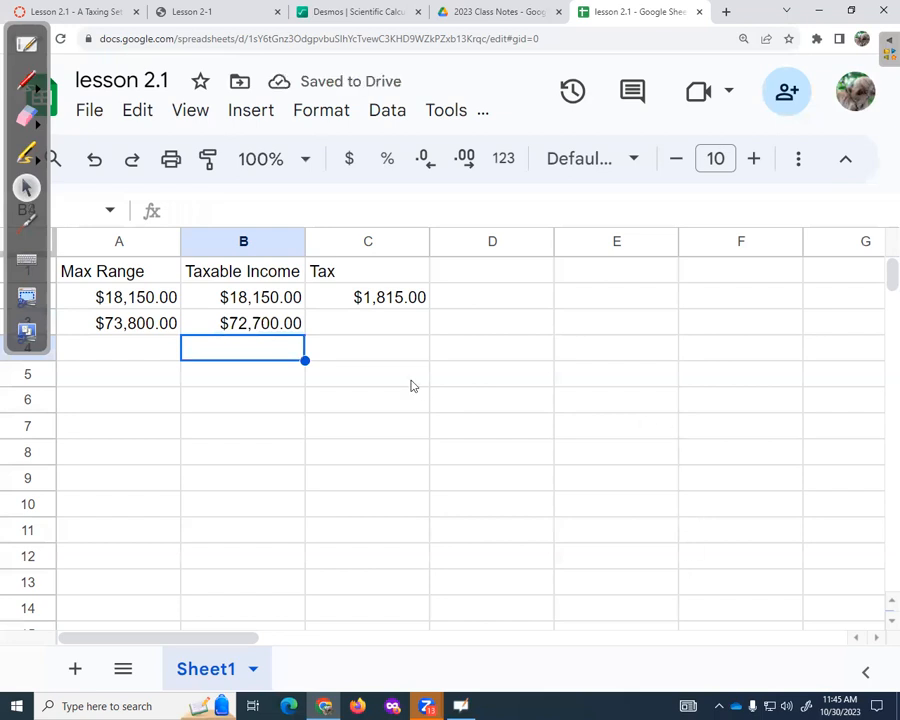
click(366, 327)
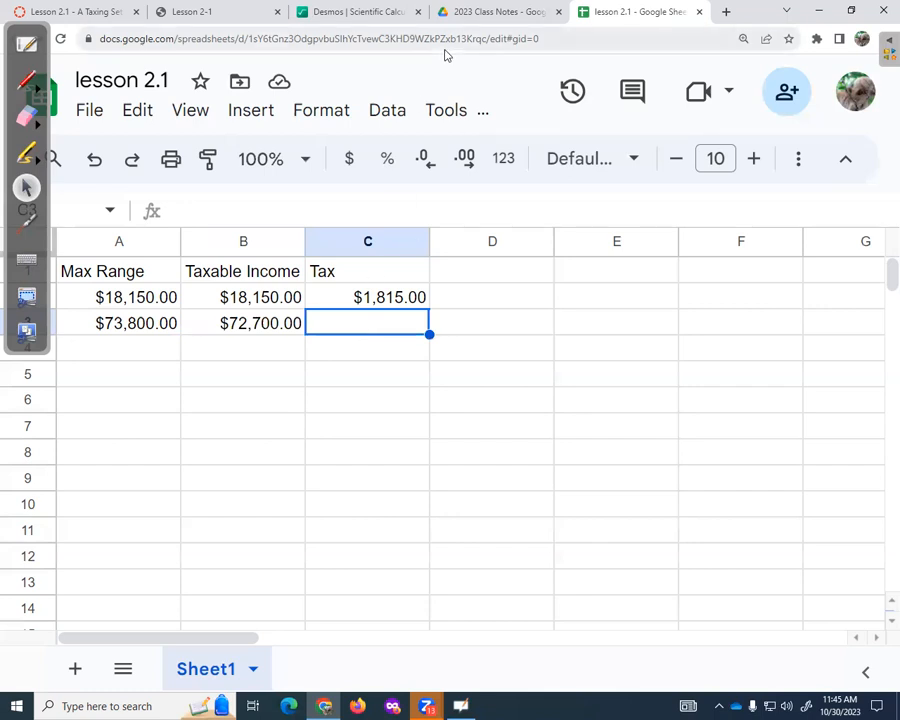
Switch to OpenBoard, circle the handwritten tax calculation under question 3 with the yellow highlighter, and return to the spreadsheet.
click(28, 46)
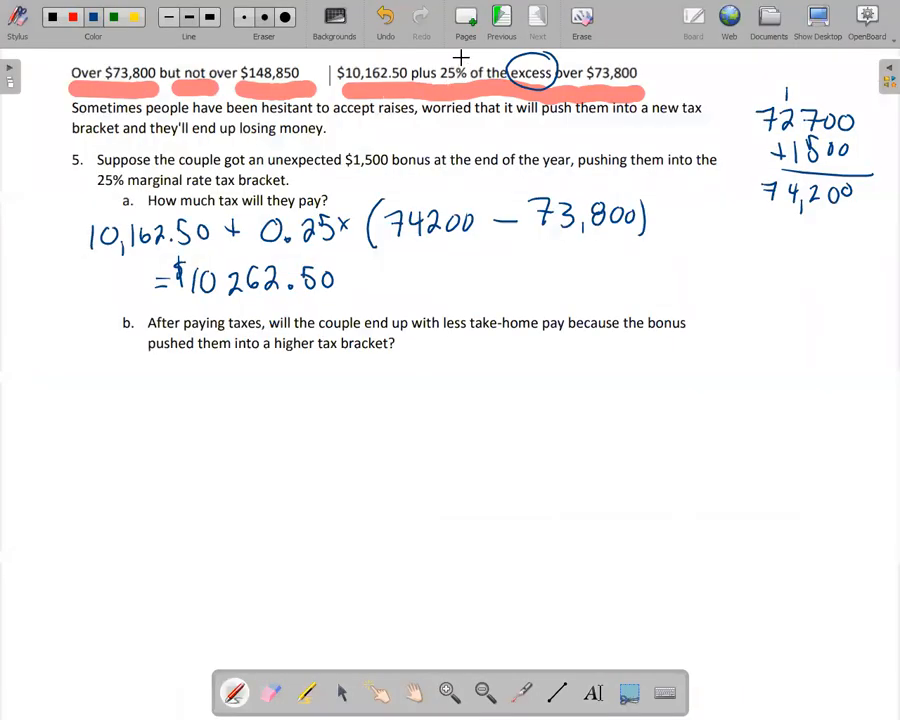
click(501, 18)
click(501, 18)
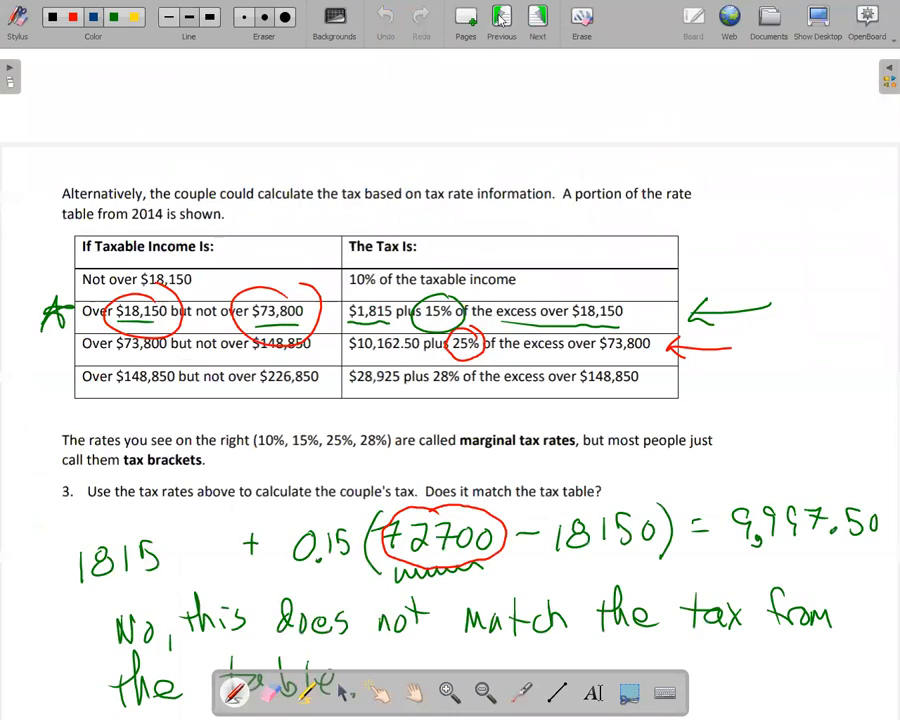
click(300, 693)
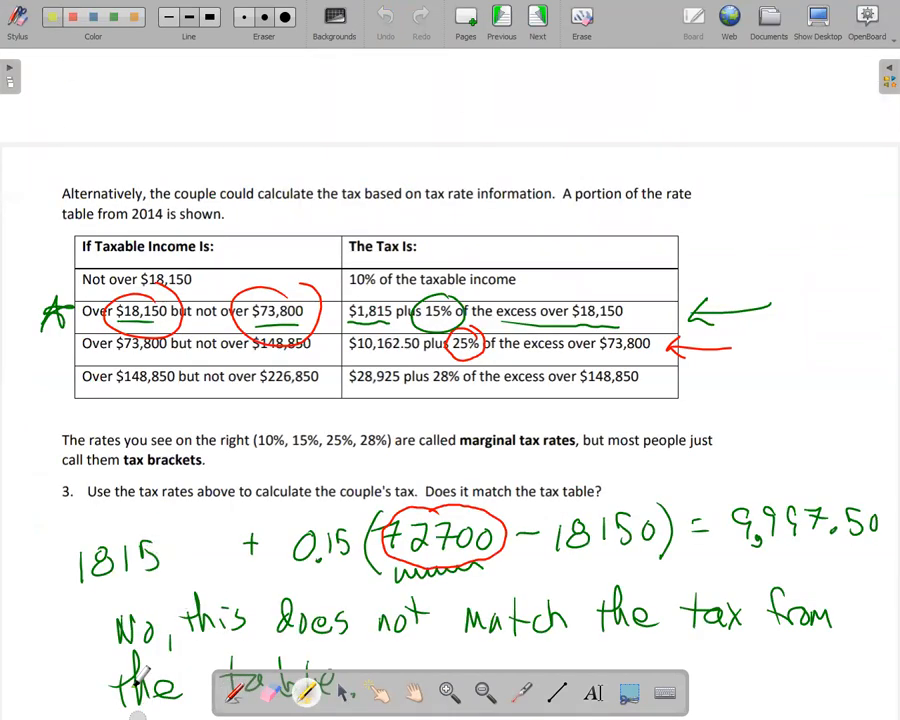
mouse_move(125, 520)
mouse_down()
mouse_move(50, 540)
mouse_move(265, 585)
mouse_move(580, 568)
mouse_move(700, 545)
mouse_move(490, 497)
mouse_move(130, 495)
mouse_move(70, 505)
mouse_up()
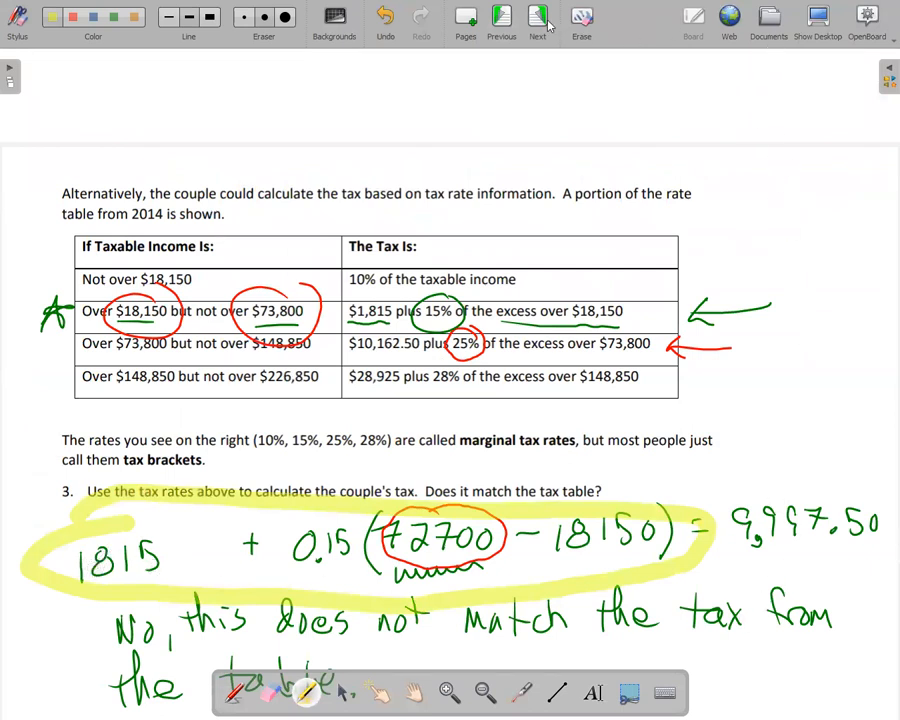
key(alt+Tab)
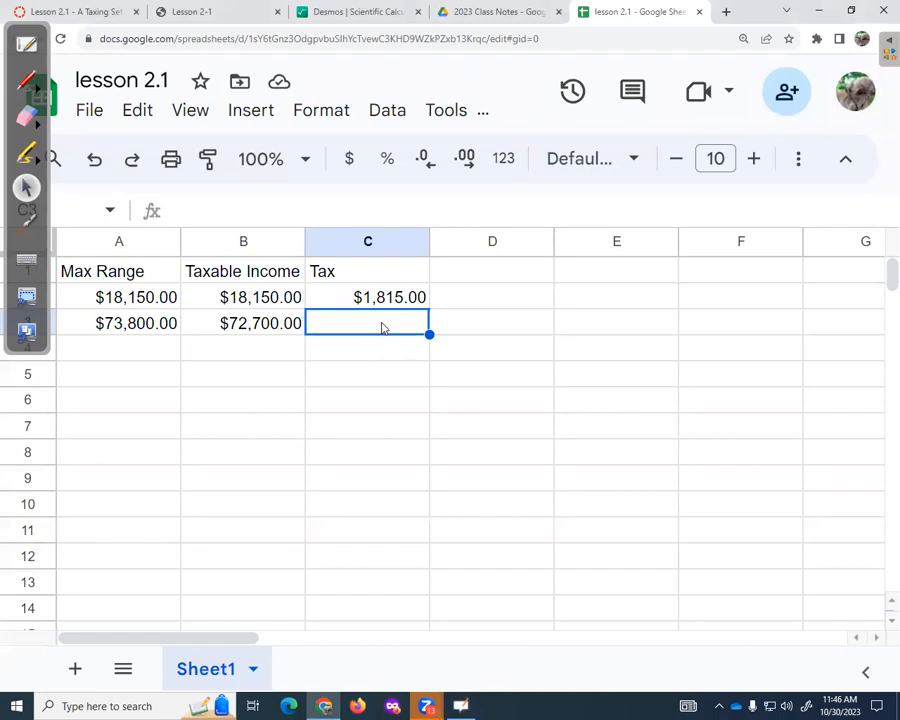
Enter the tax formula =C2+15%*(B3-B2) in C3.
text(=)
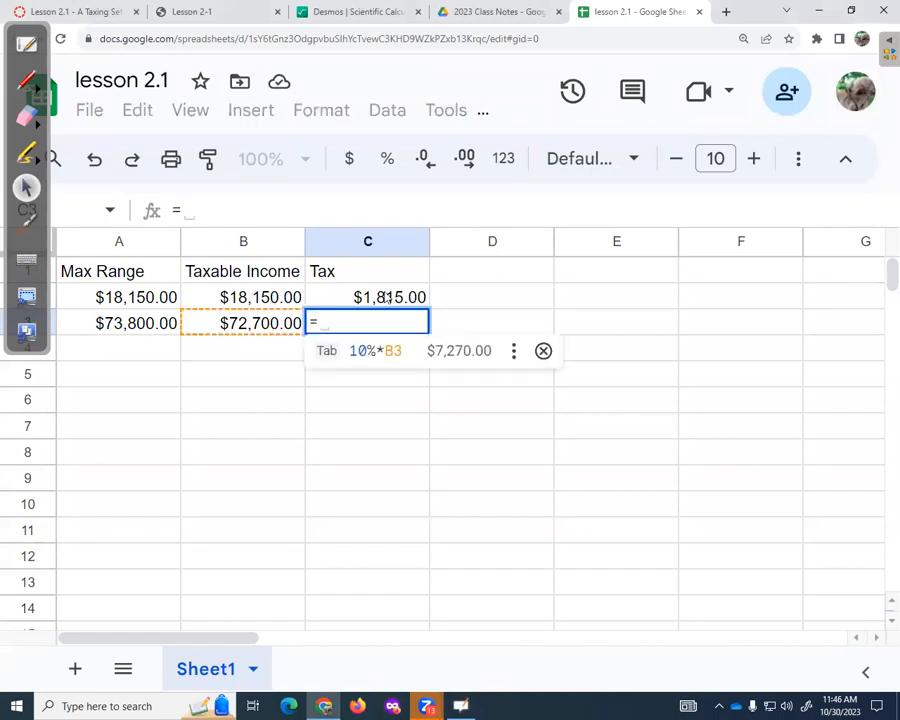
click(387, 297)
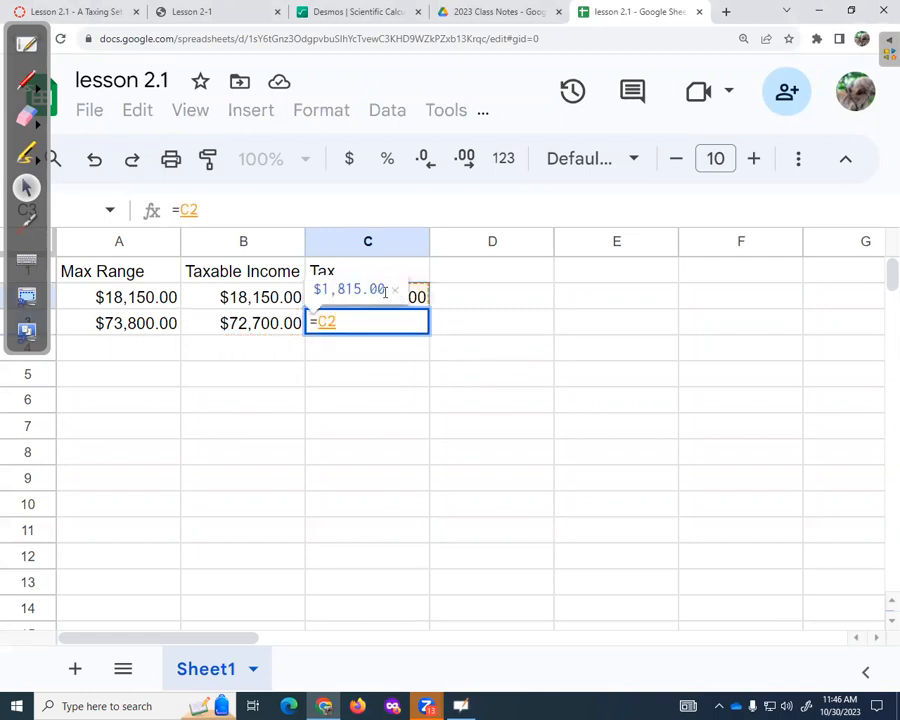
text(+)
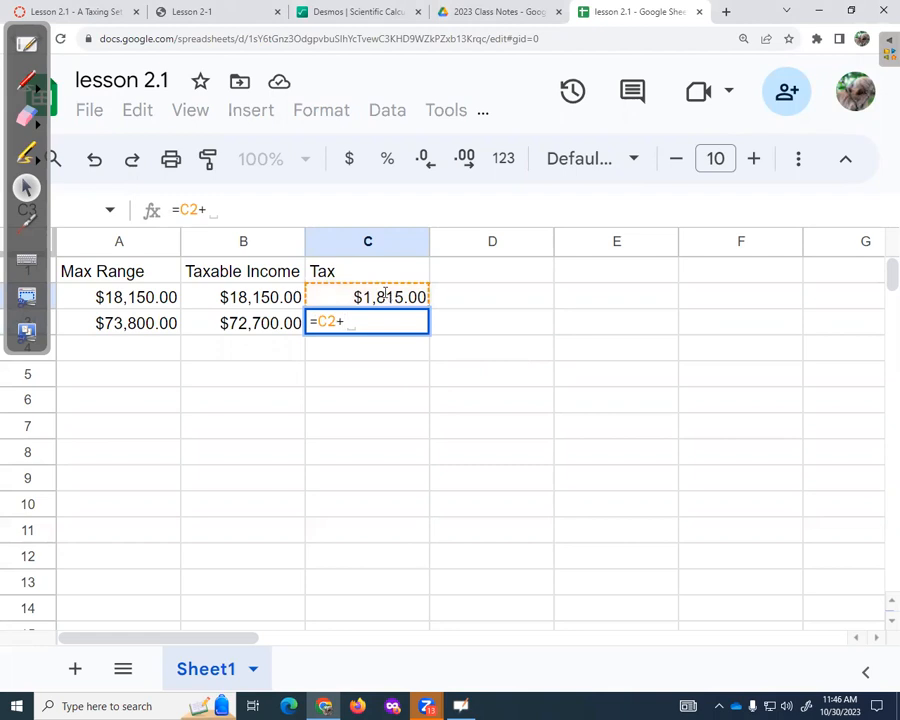
text(15%)
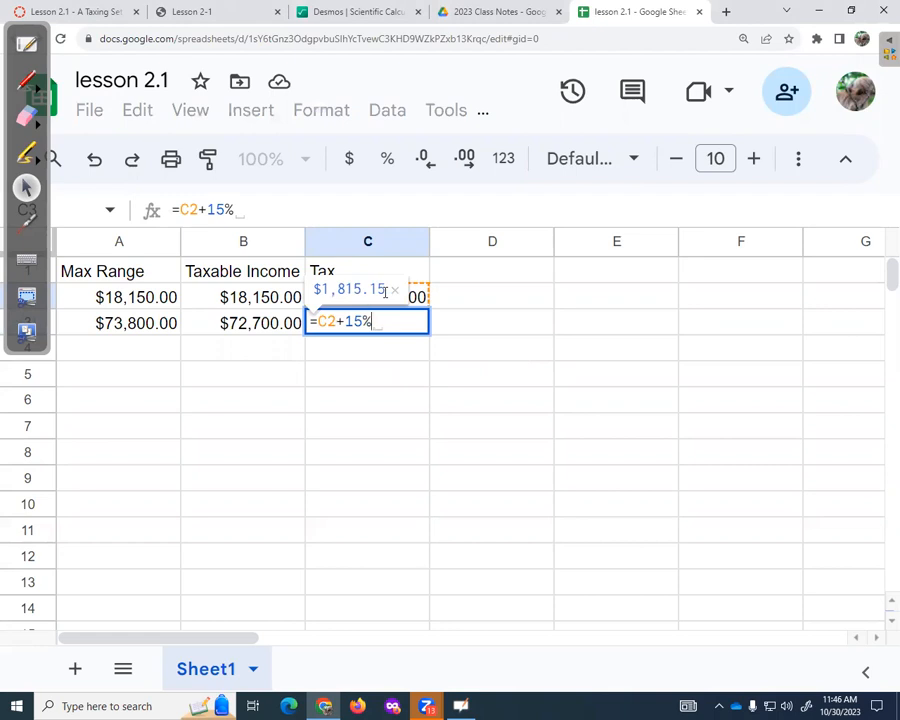
text(*()
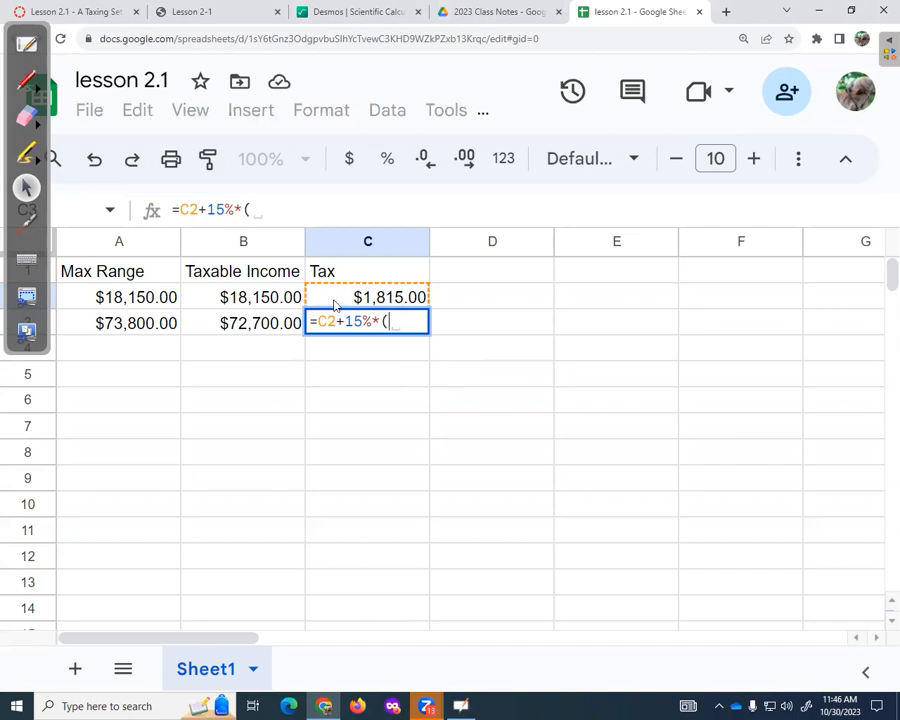
click(256, 330)
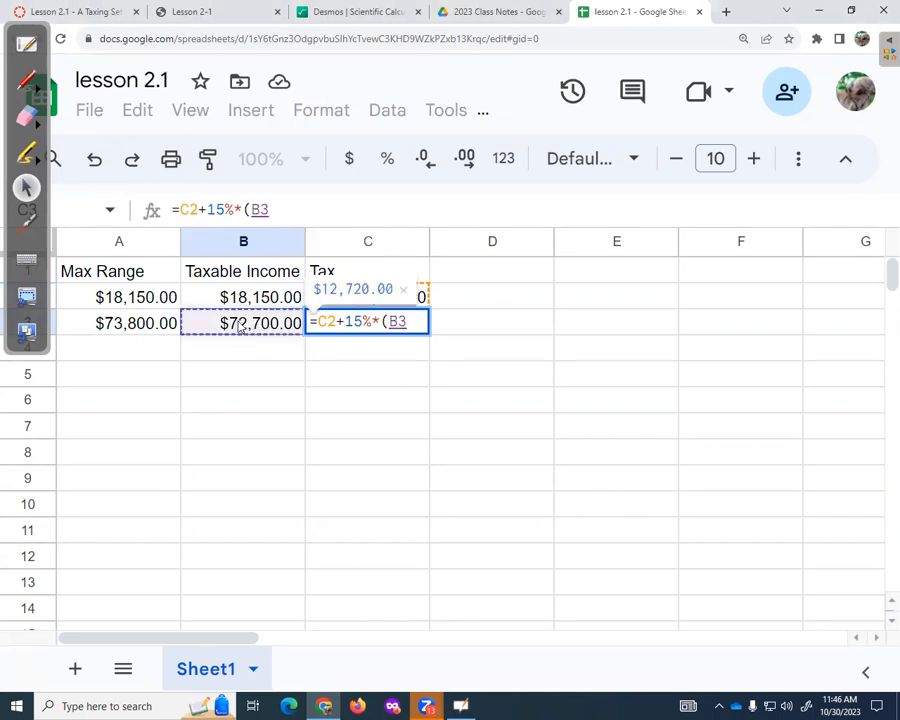
text(-)
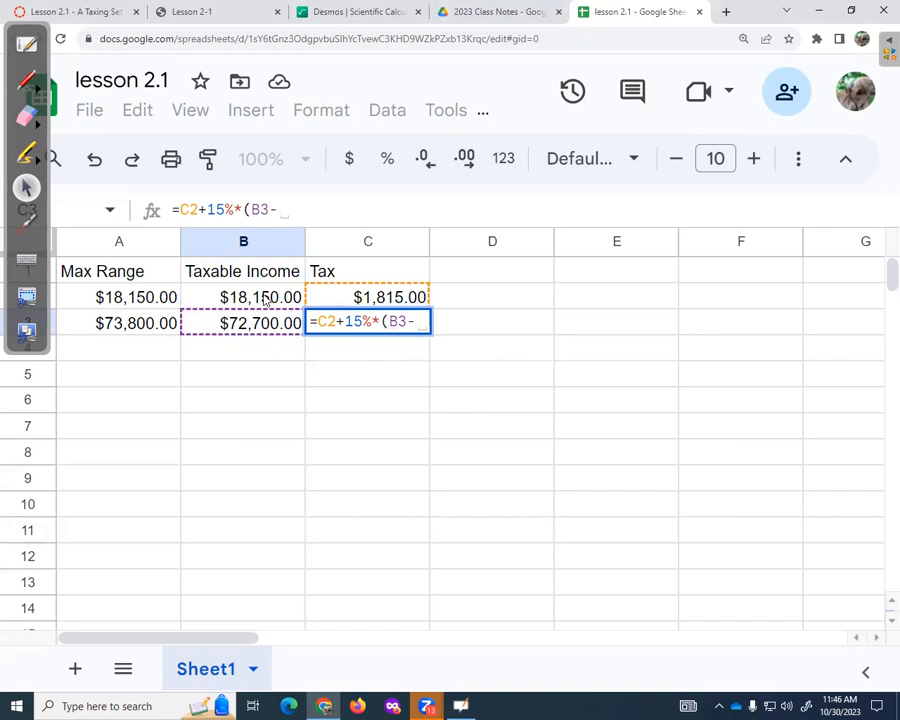
click(266, 301)
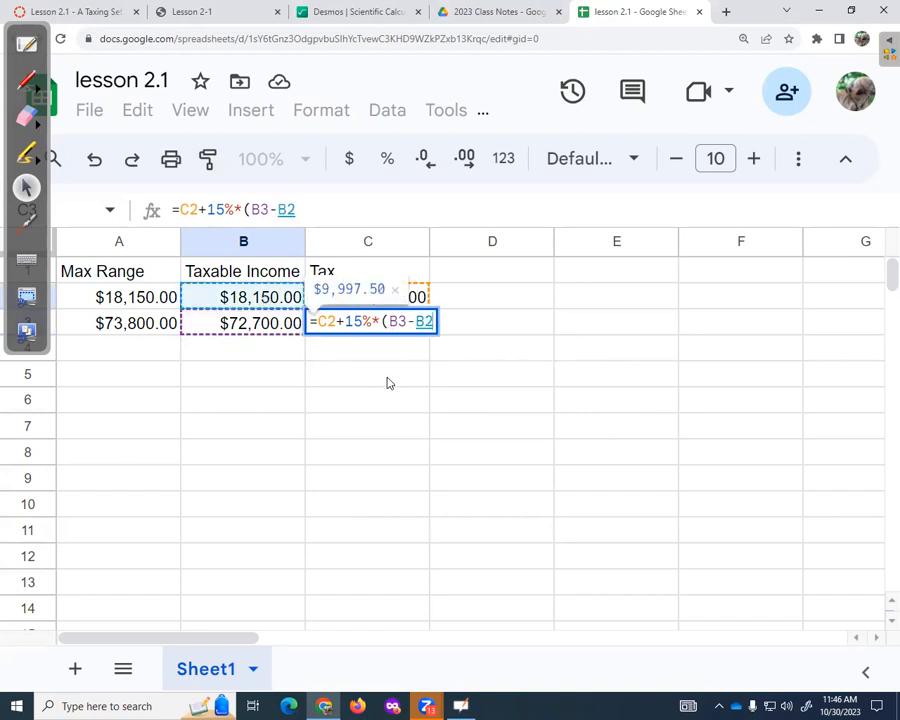
text())
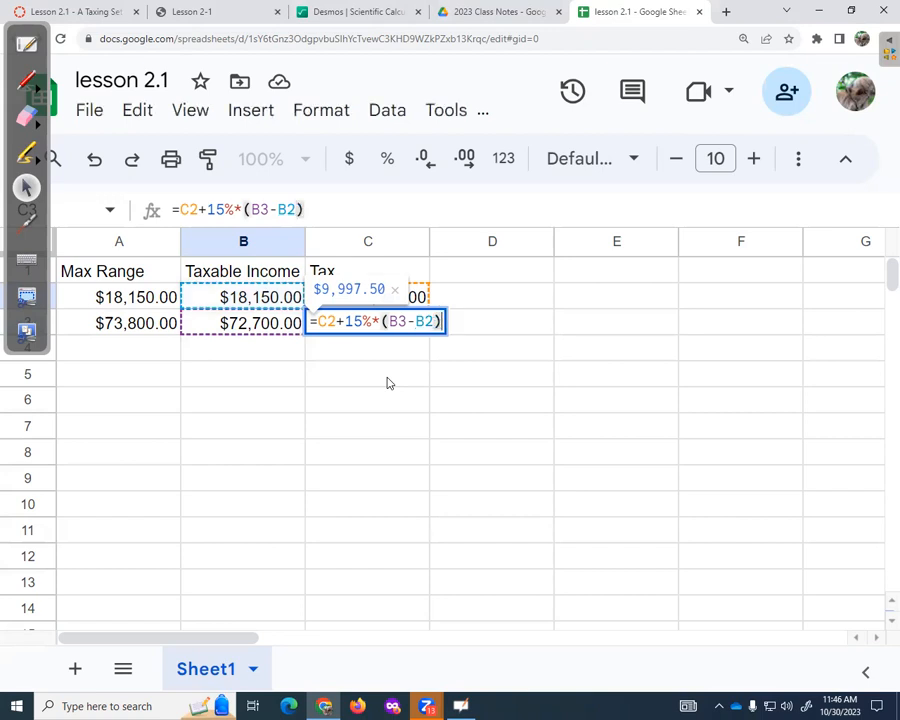
key(Return)
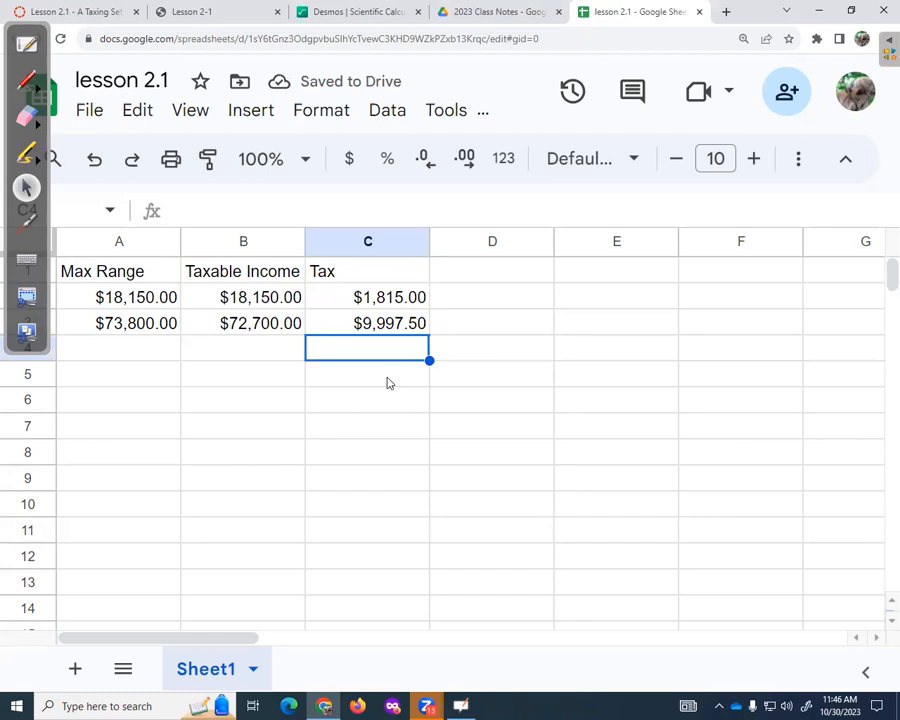
Clear C3 and re-enter its tax formula as =C2+15%*(B3-B2).
key(Up)
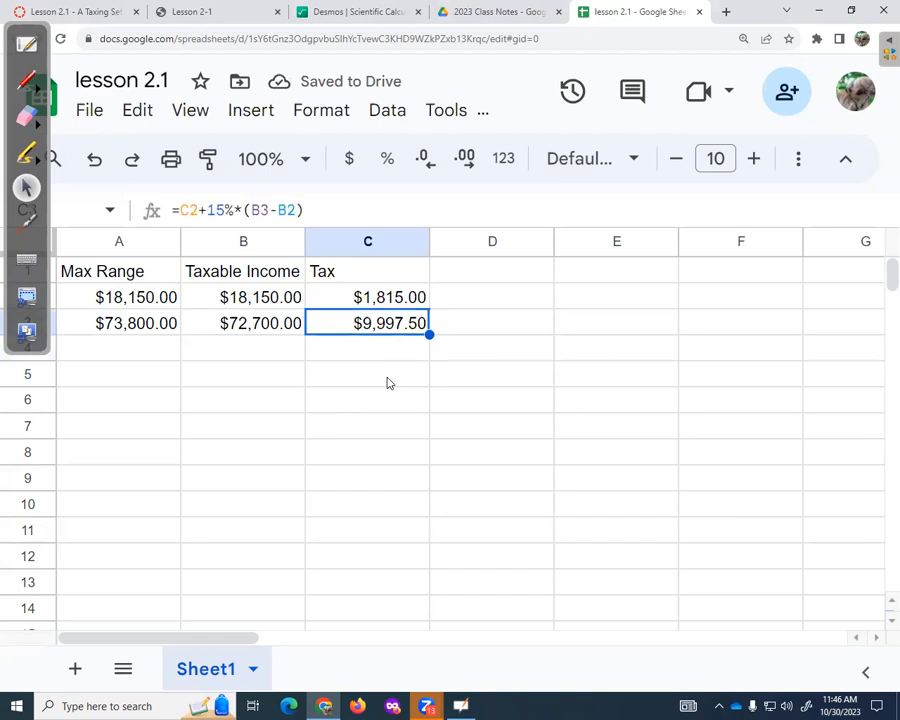
key(Delete)
text(=)
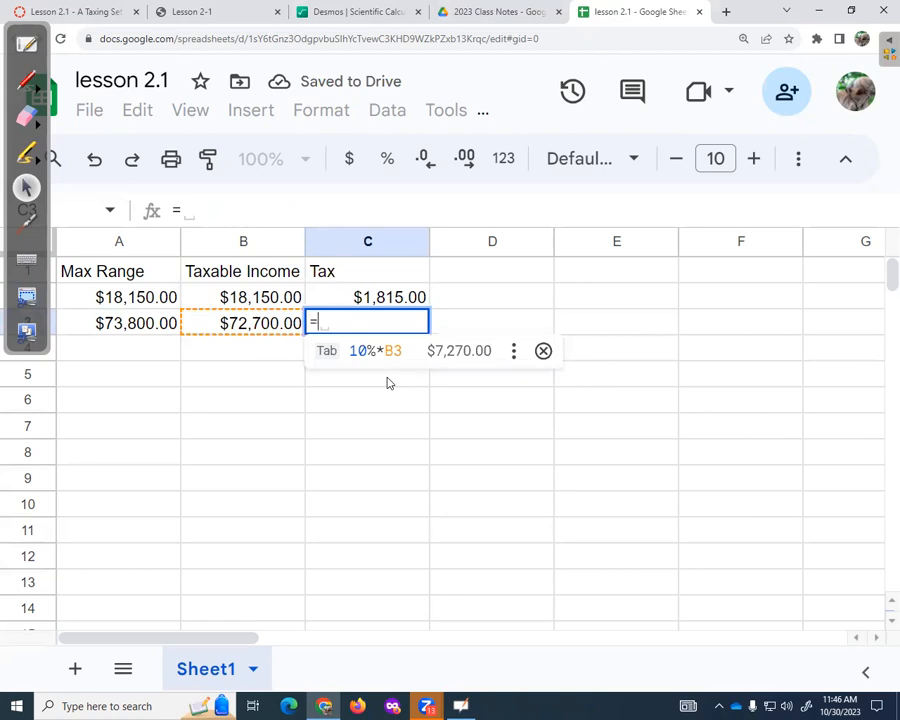
click(376, 292)
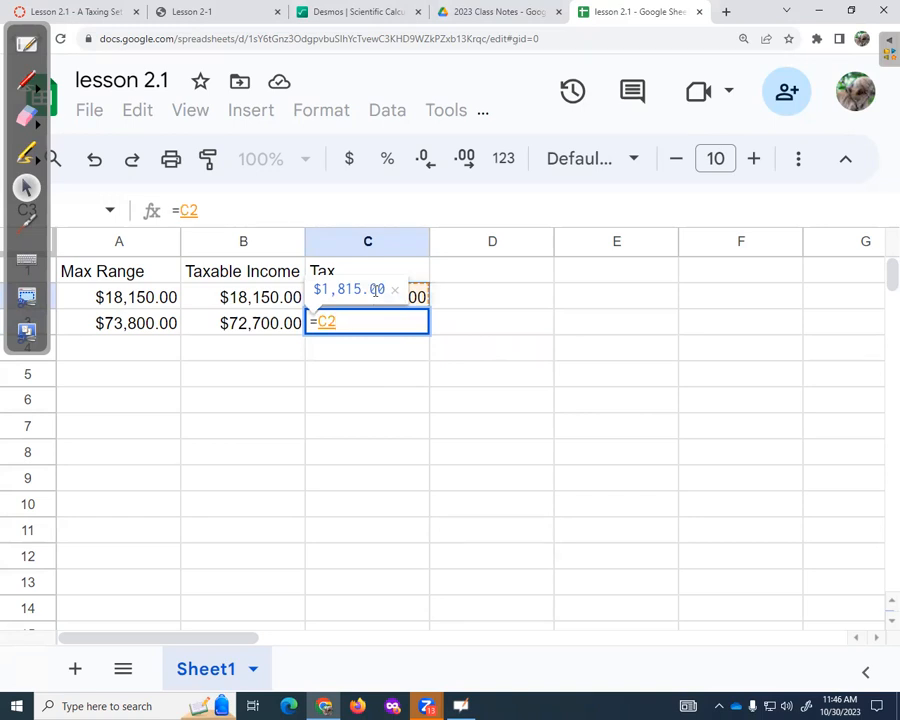
text(+15%*)
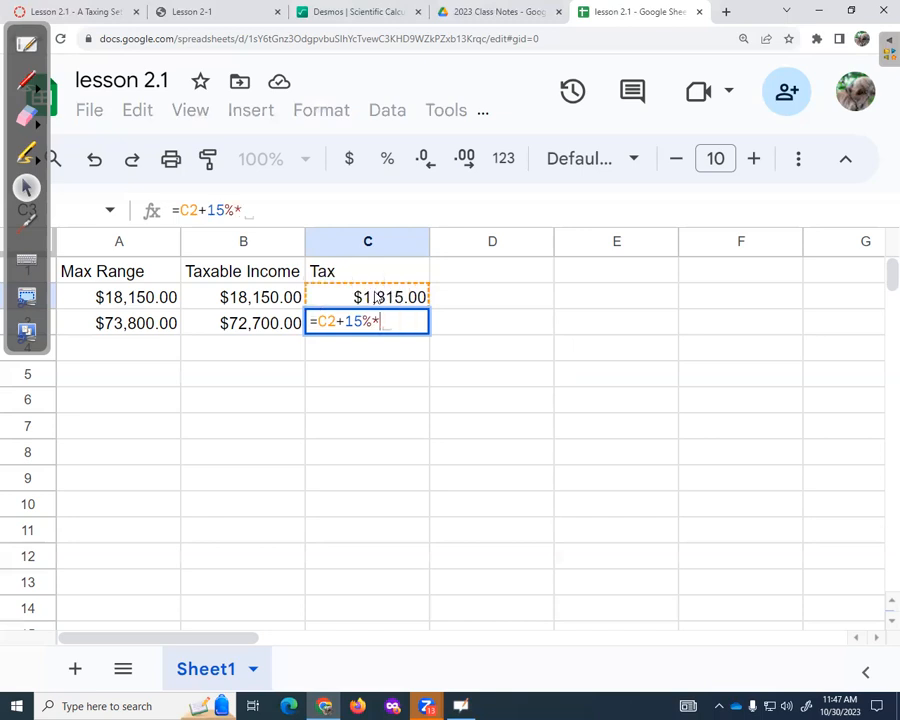
text(()
click(273, 331)
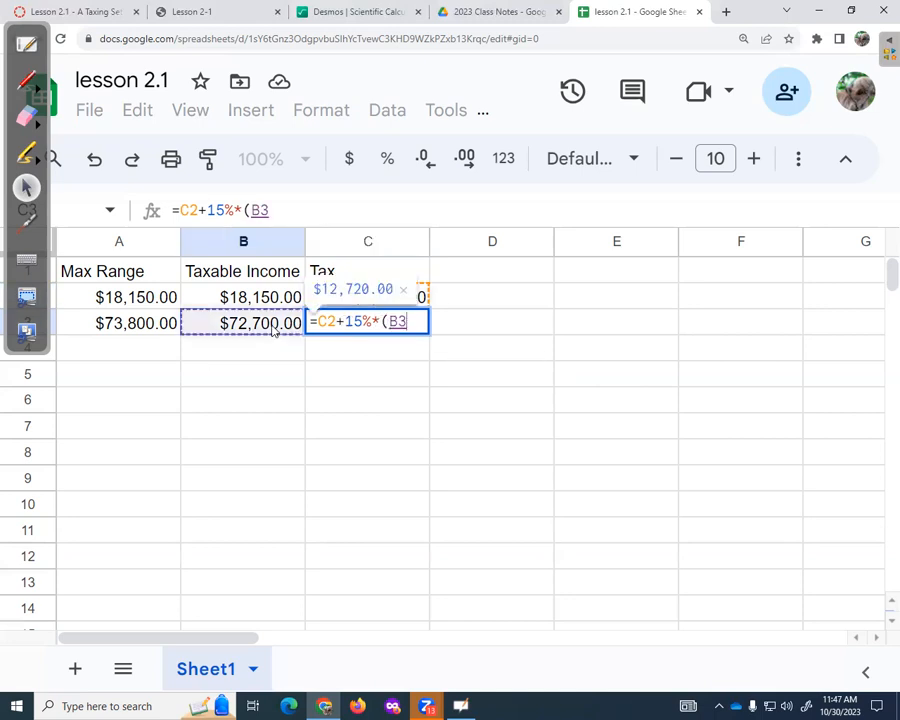
text(-)
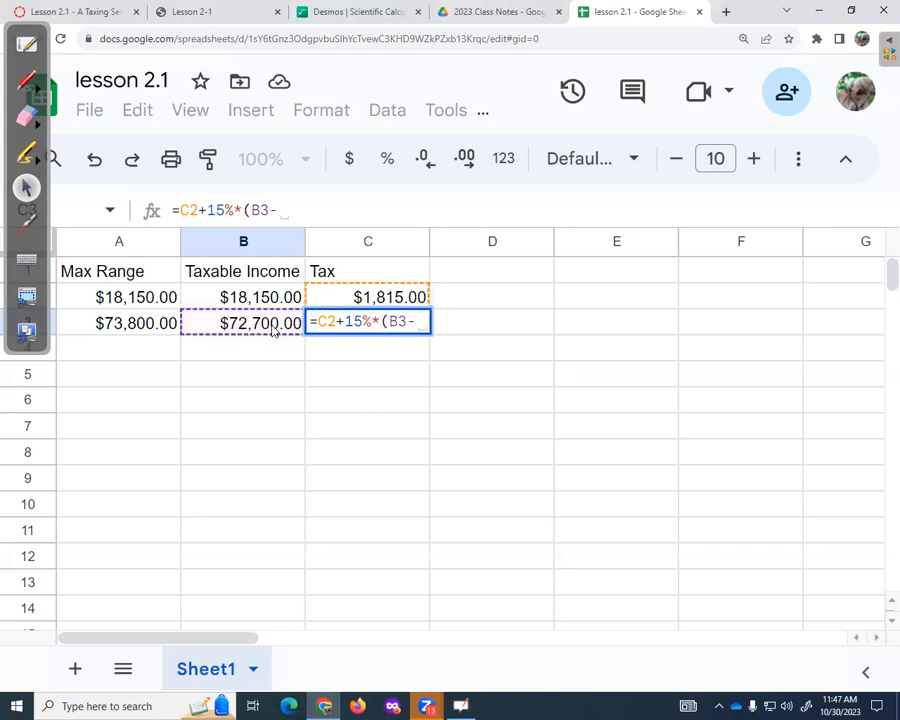
click(267, 304)
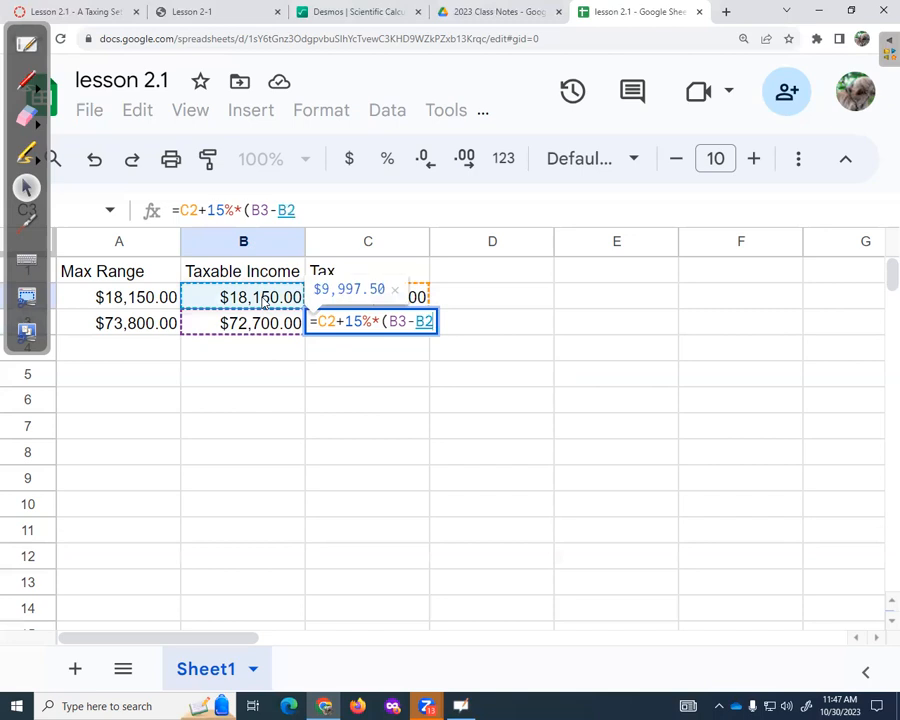
text())
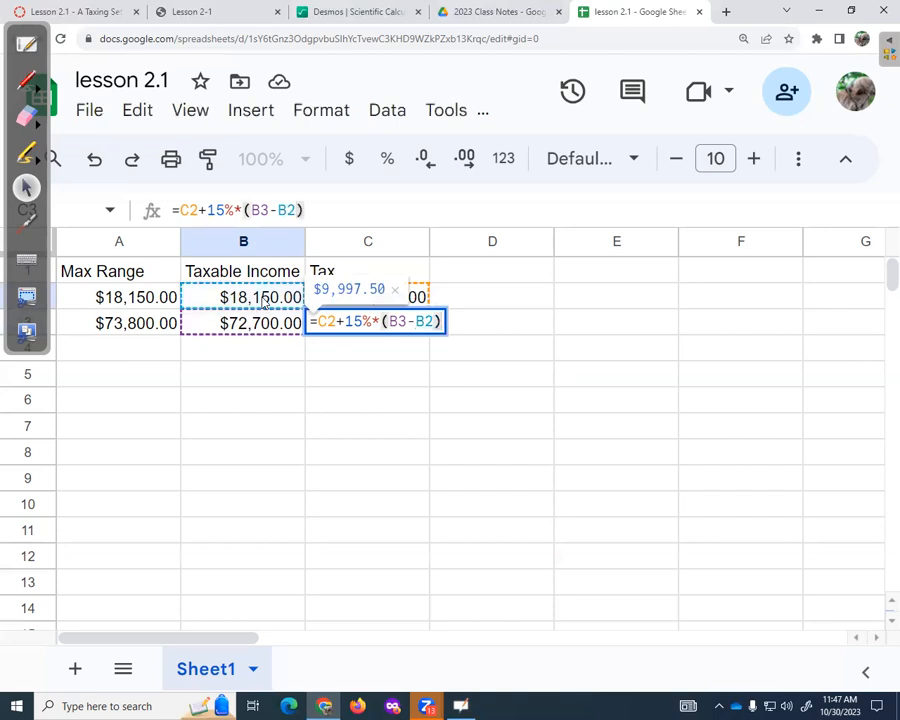
key(Return)
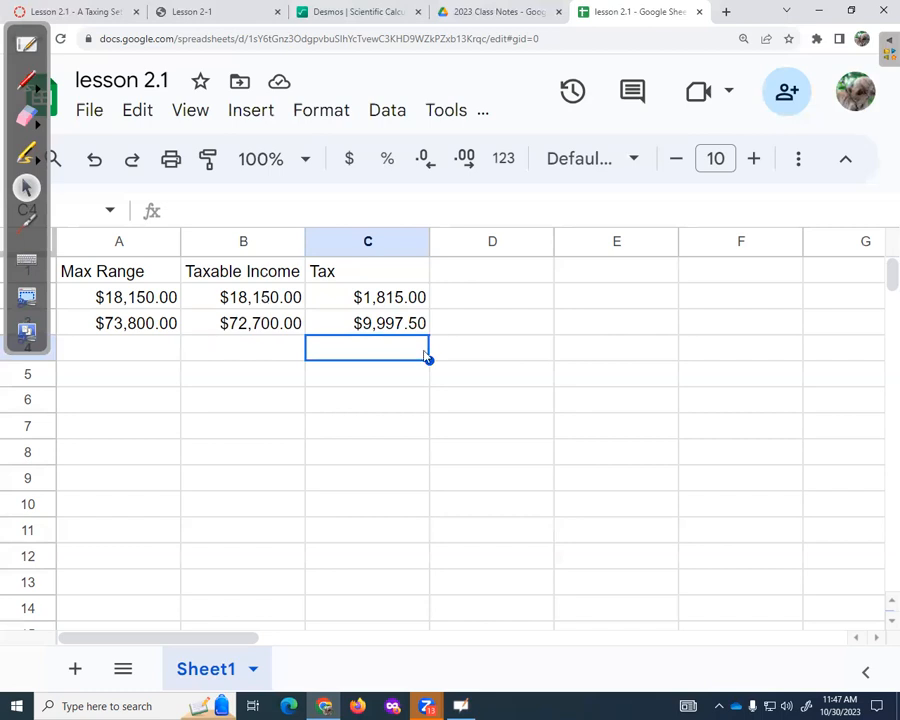
Review the cell references used in the tax formula in C3.
click(379, 327)
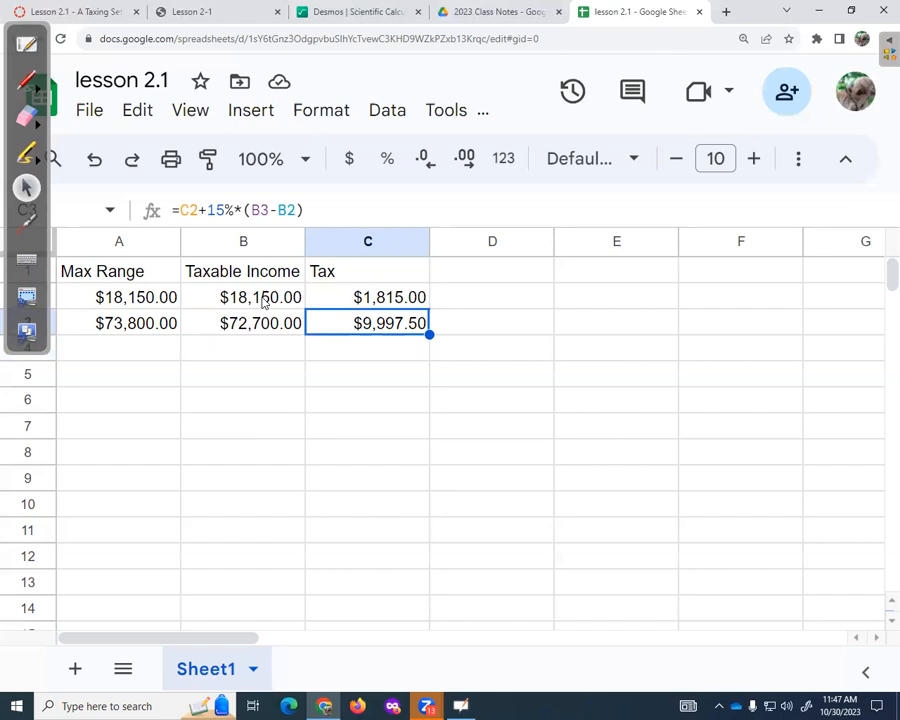
double_click(390, 328)
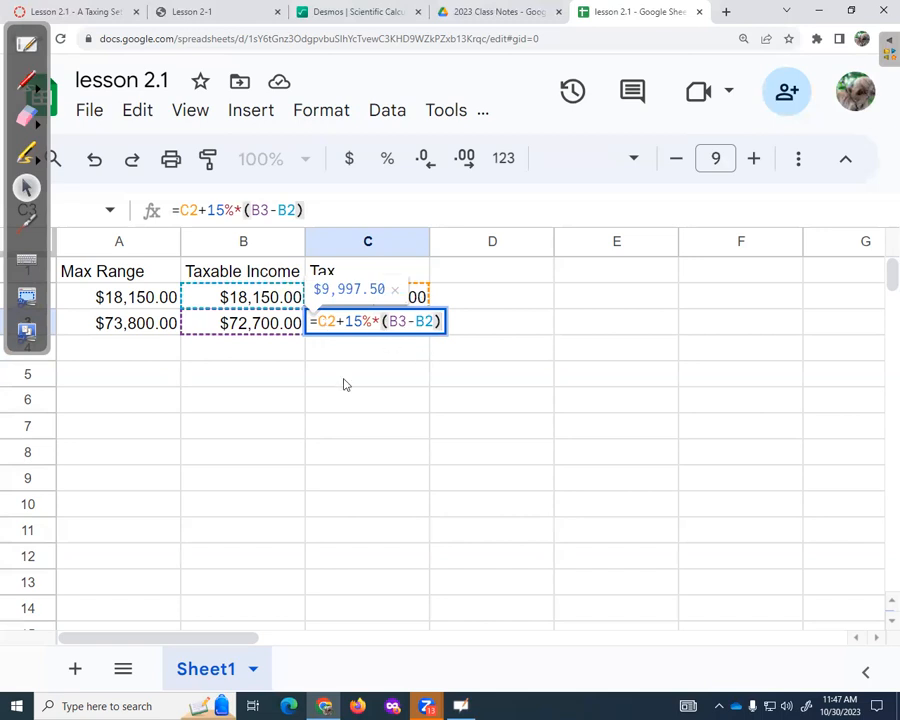
key(Return)
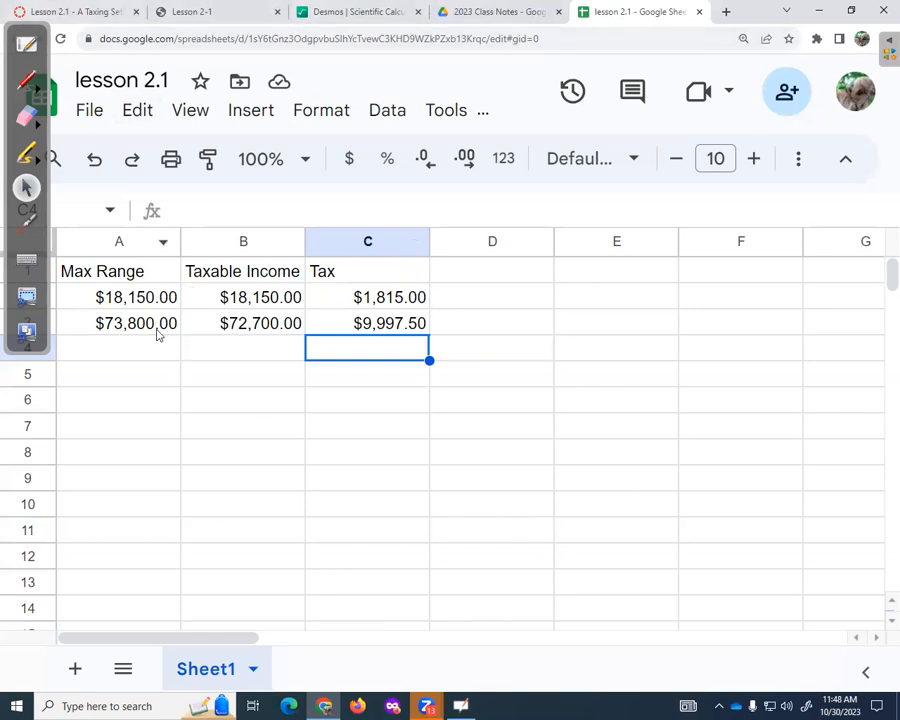
Check the third bracket's upper limit in the Lesson 2-1 PDF and enter 148,850 as the Max Range in A4.
click(182, 13)
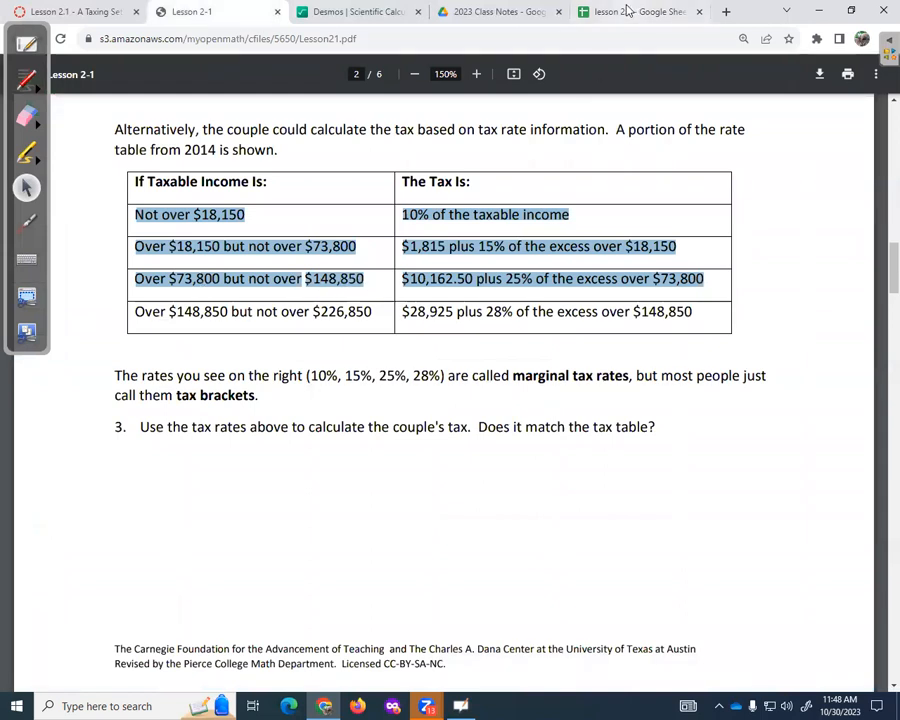
click(628, 13)
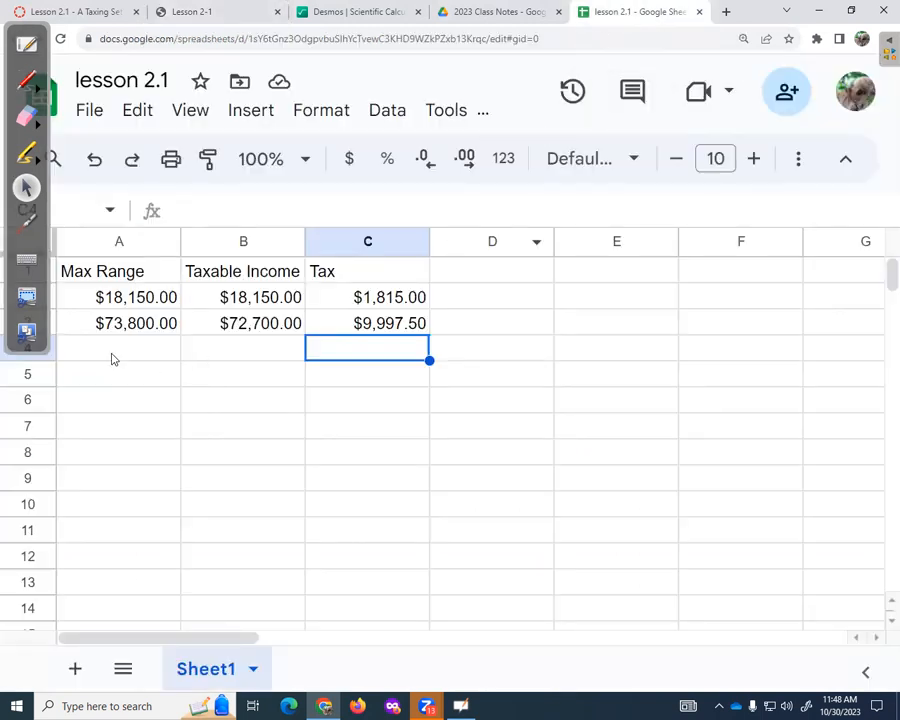
click(113, 356)
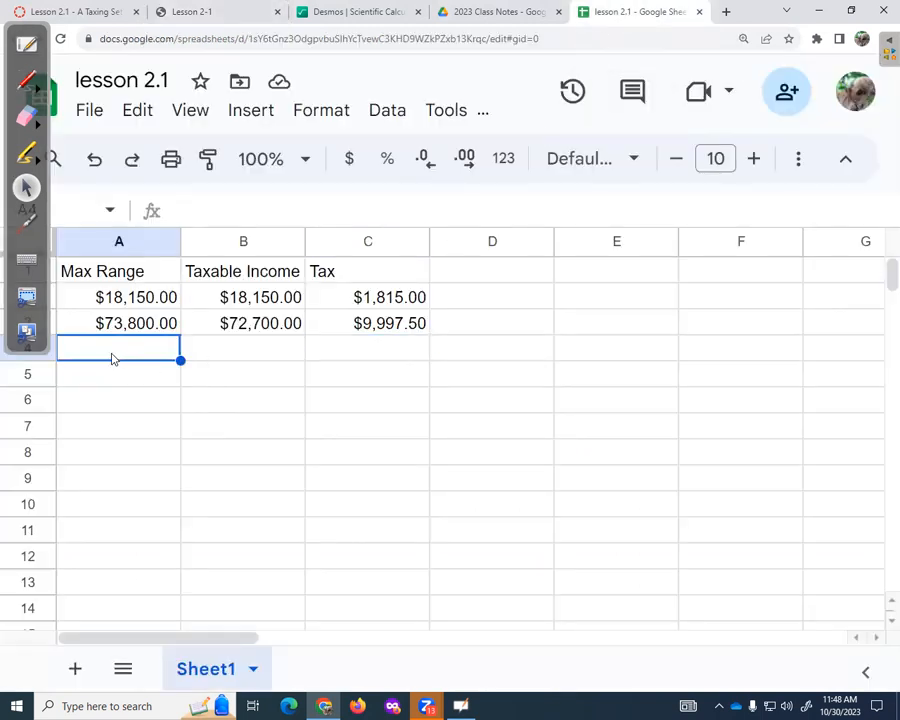
text(148,)
text(850)
key(Tab)
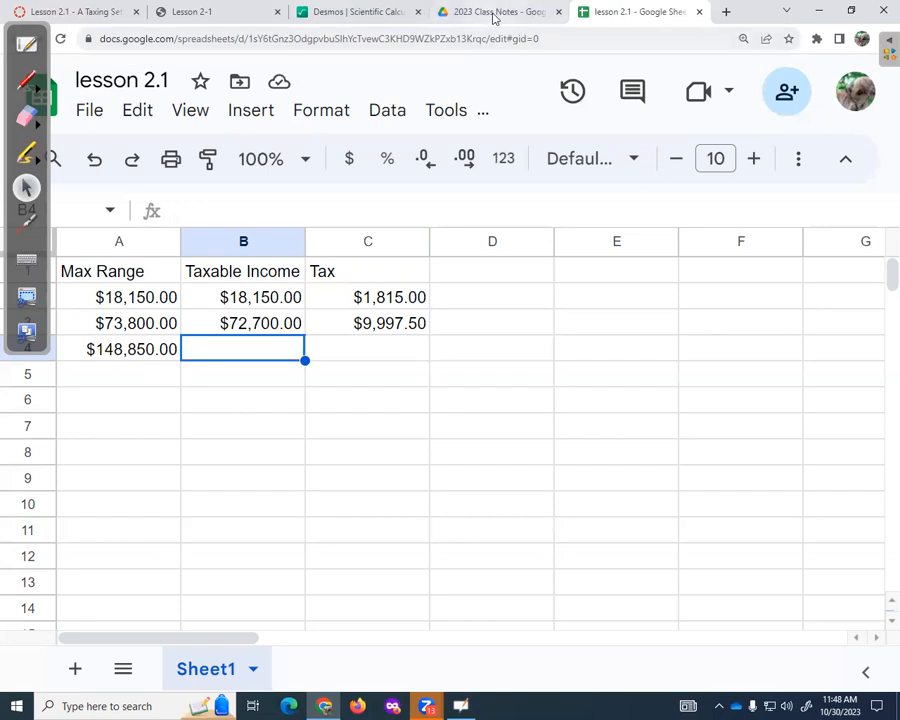
Switch to OpenBoard, go to the question 5 page, and underline the handwritten sum 74,200 with the yellow highlighter.
click(18, 40)
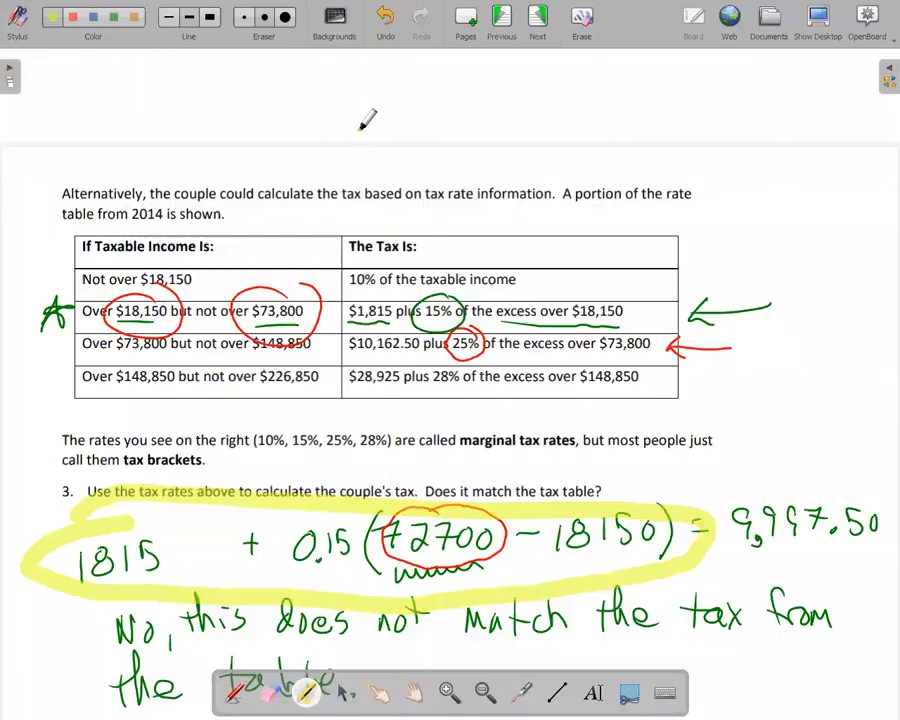
click(539, 18)
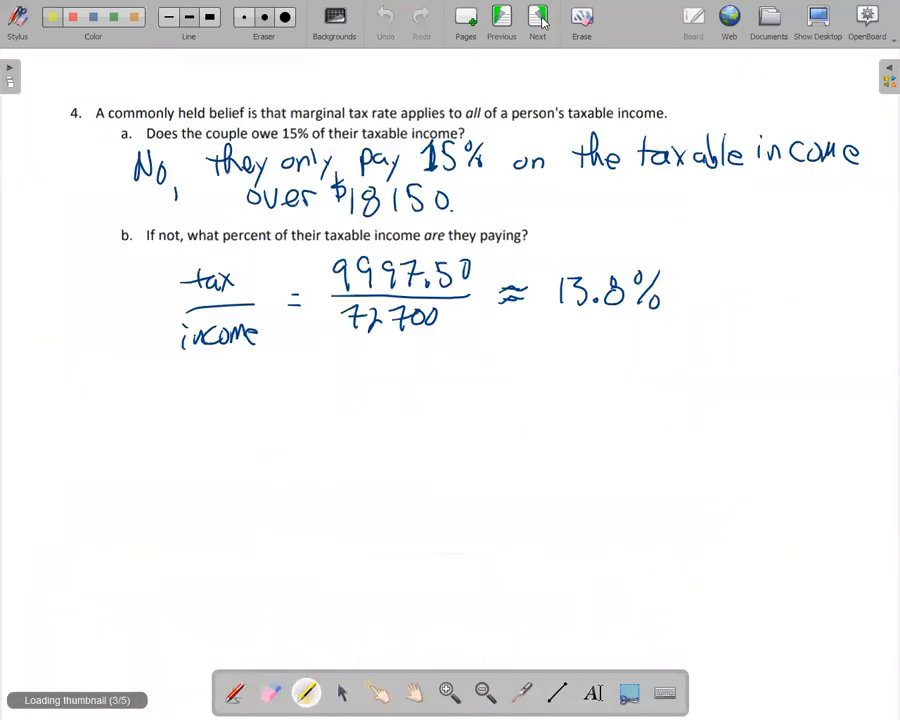
click(539, 18)
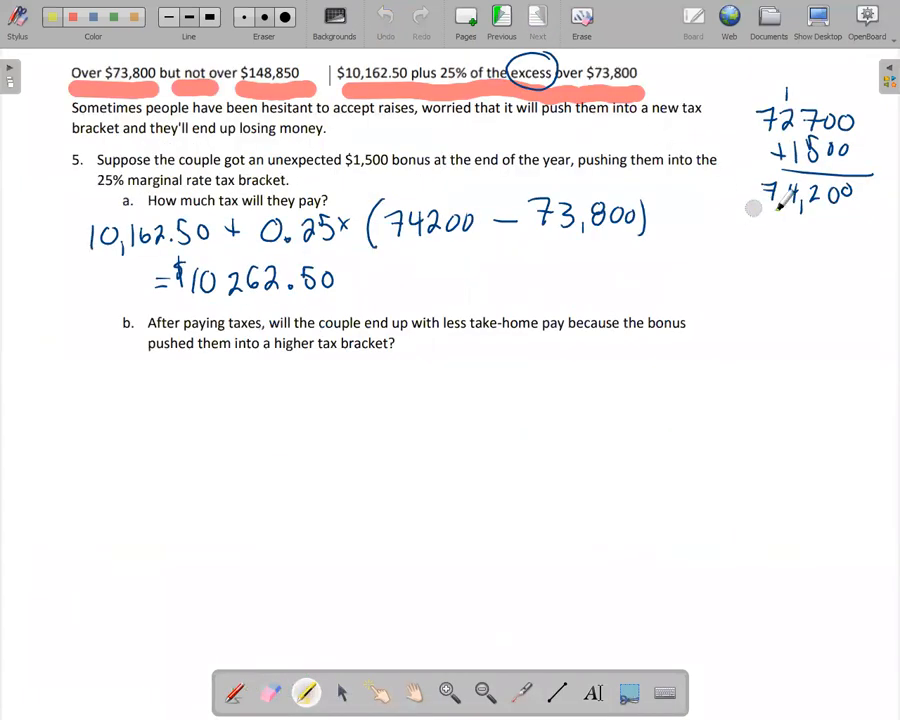
drag(766, 217, 864, 220)
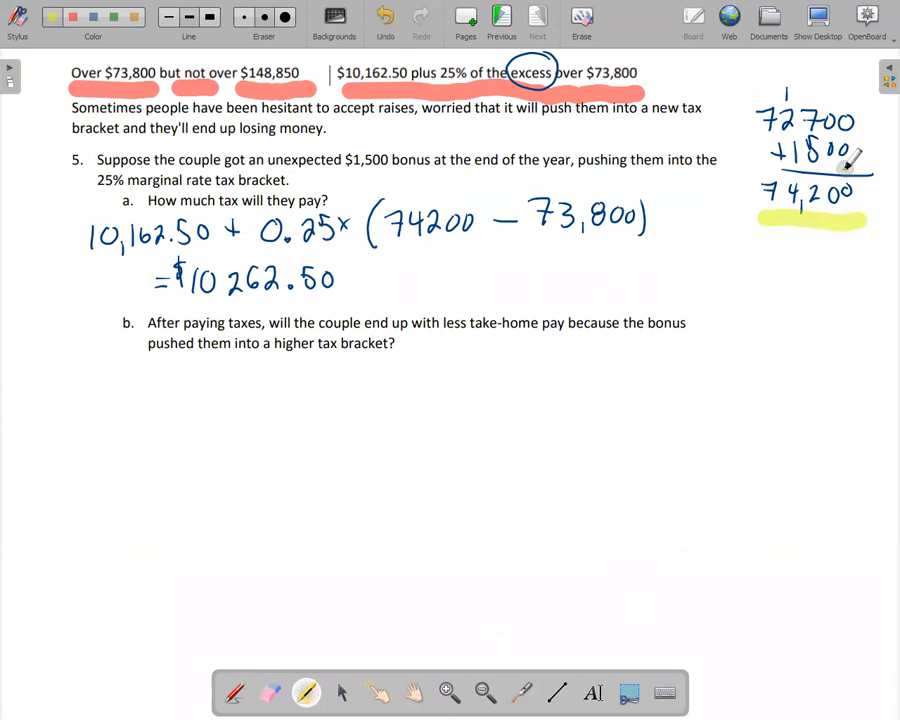
Switch back to the Google Sheets table and enter 74,200 as the Taxable Income in B4.
click(824, 22)
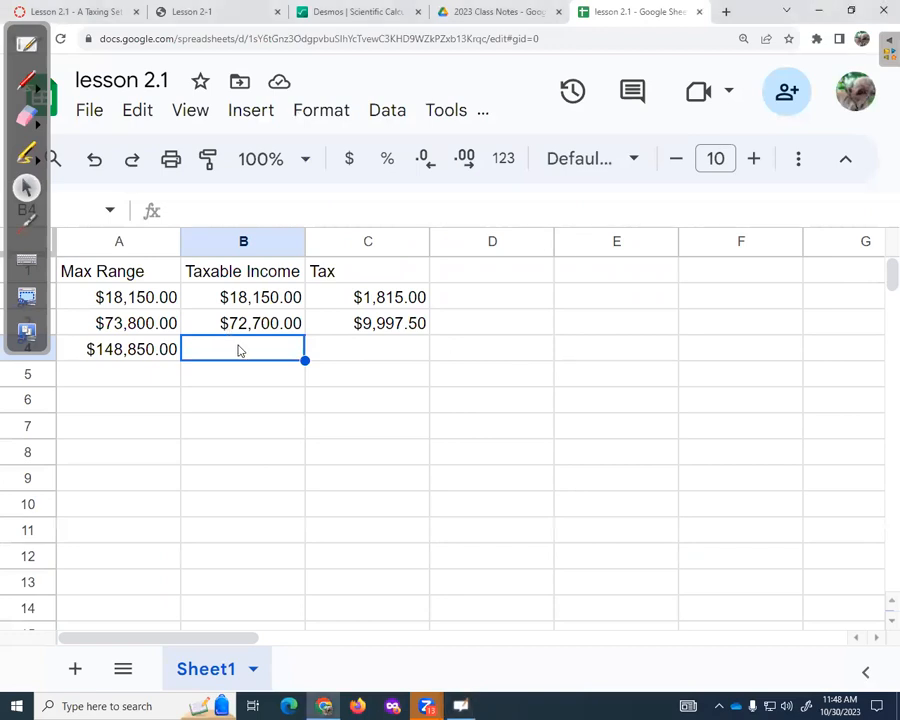
text(74)
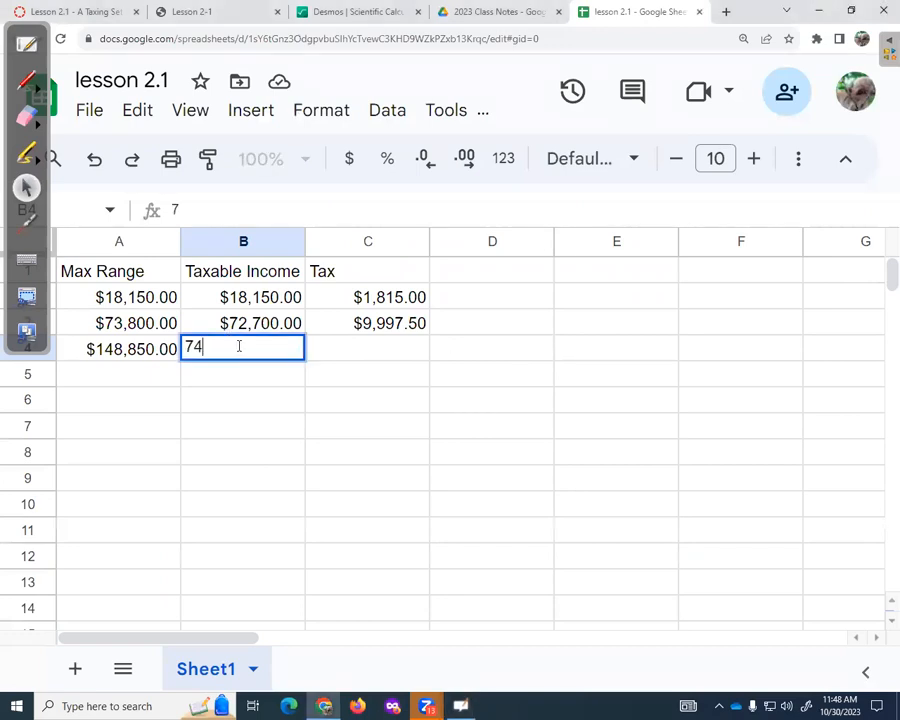
text(,200)
key(Tab)
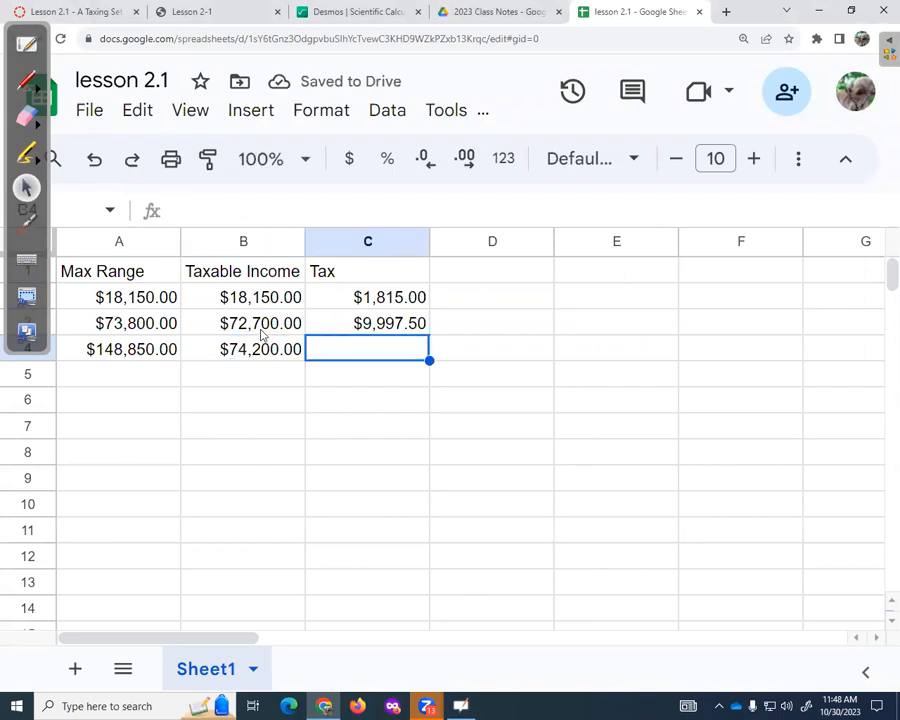
Set the second bracket's Taxable Income in B3 to 73800.
click(240, 324)
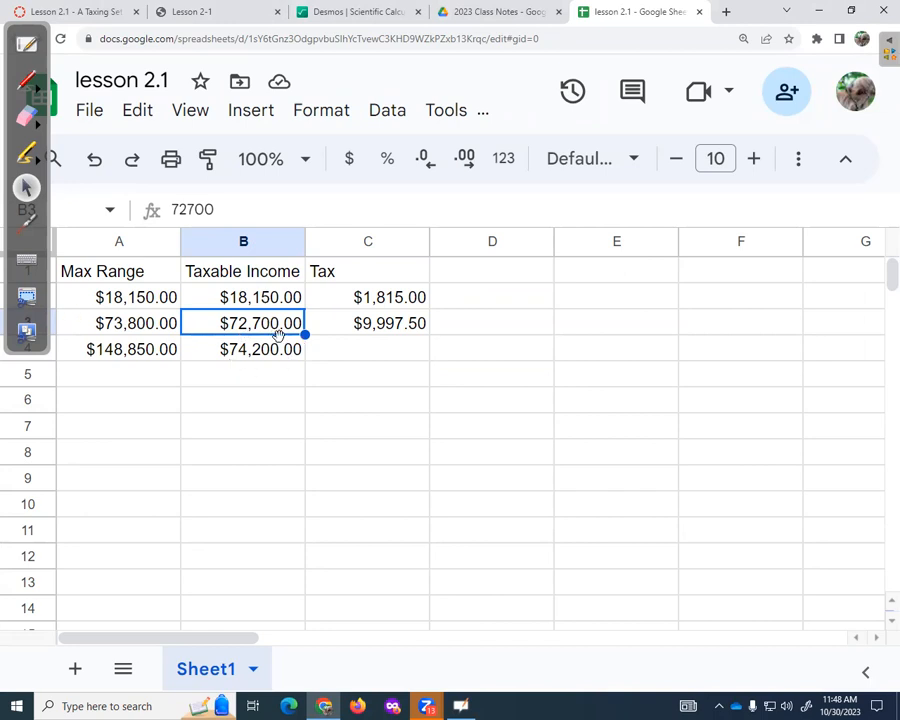
text(73)
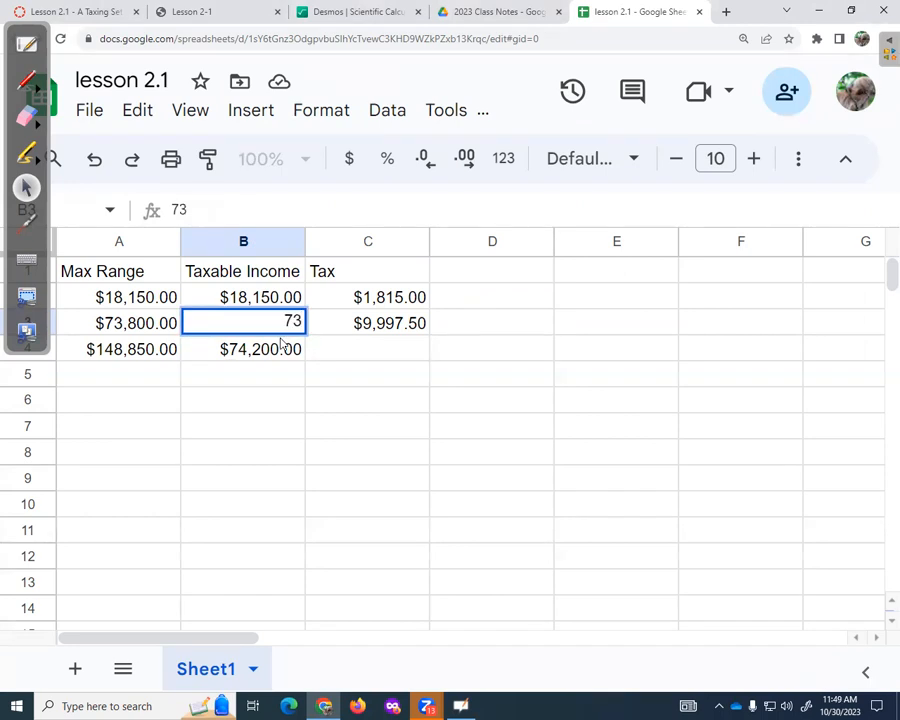
text(800)
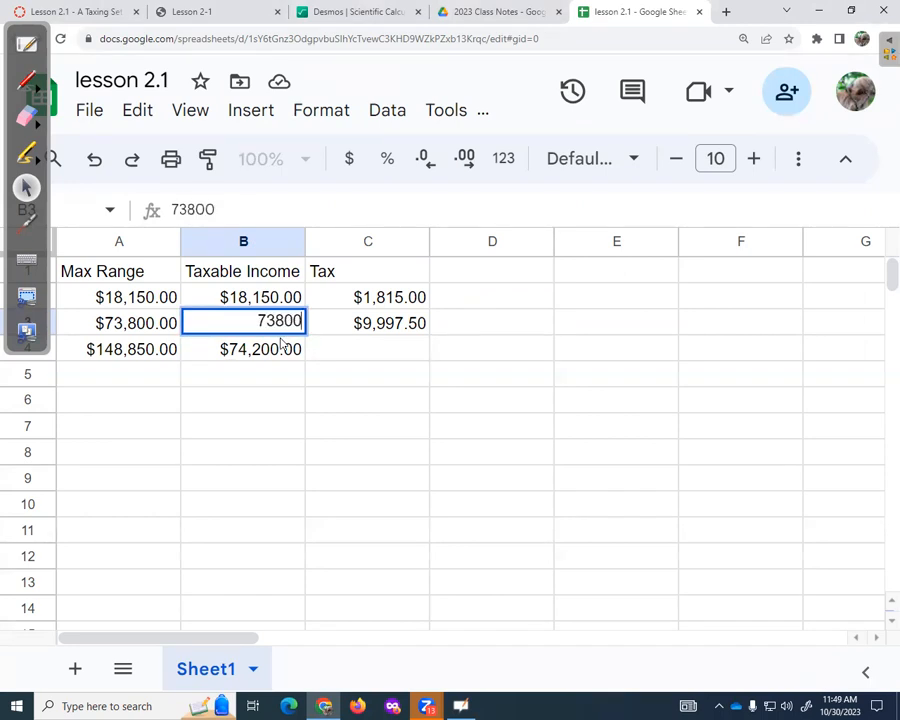
key(Return)
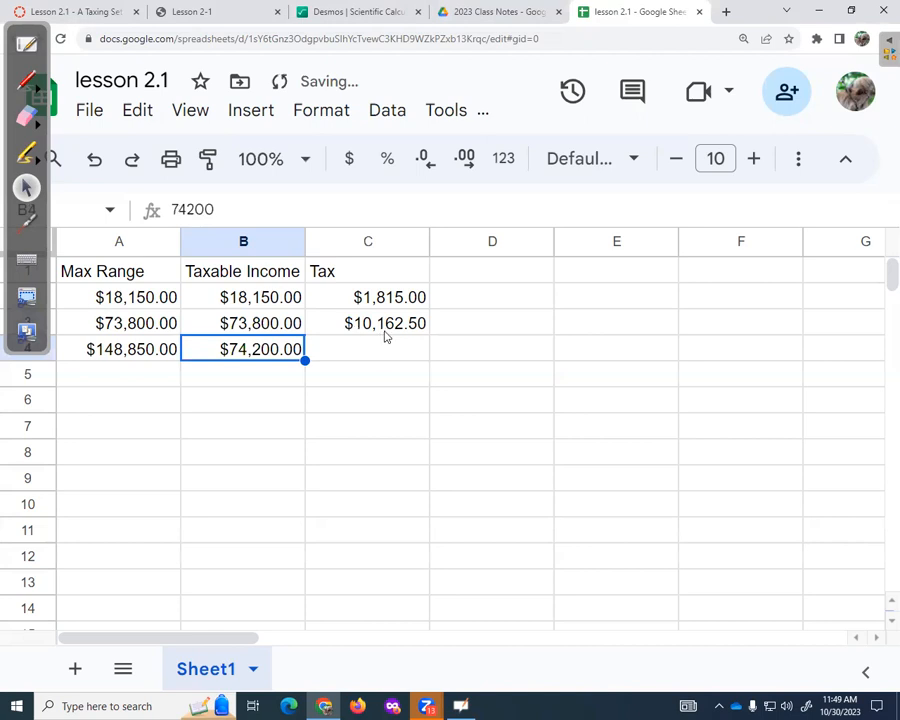
Review the tax formula in C3 and its income in B3 against the $10,162.50 base tax in the Lesson 2-1 PDF's rate table.
click(393, 330)
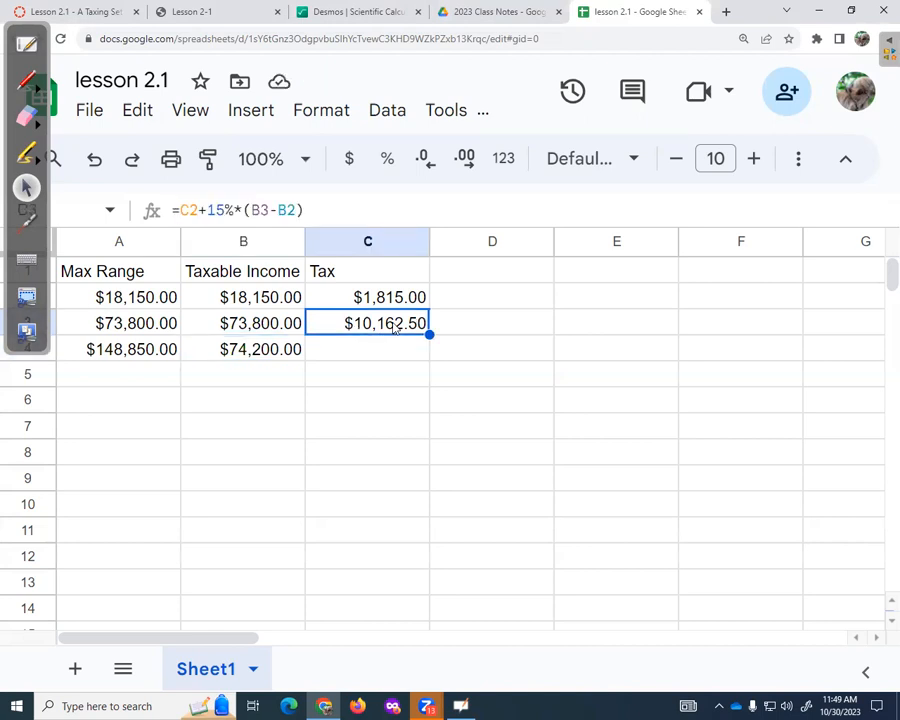
click(261, 326)
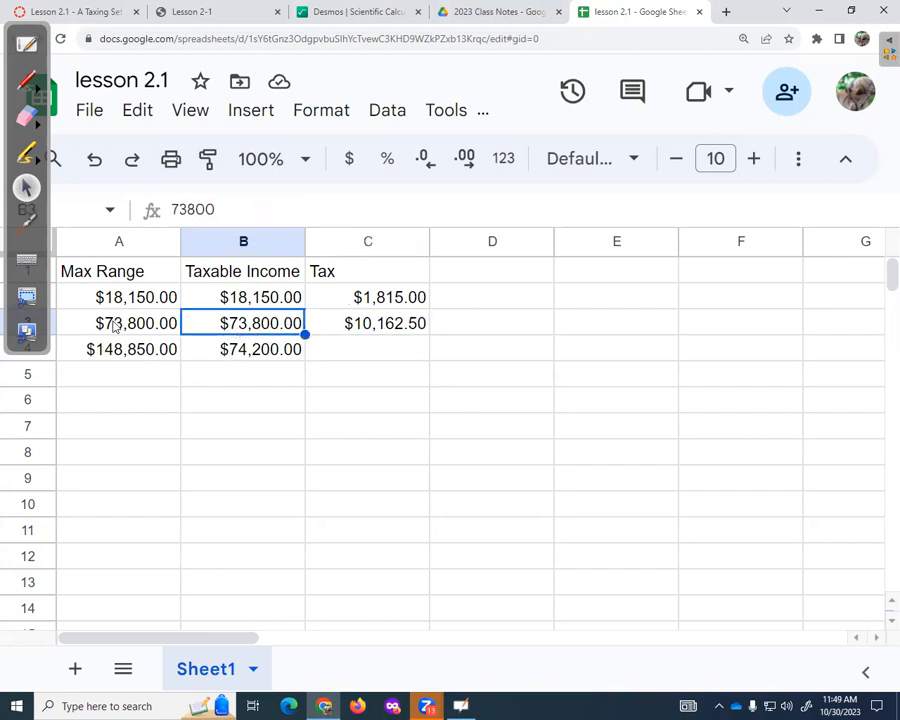
double_click(282, 328)
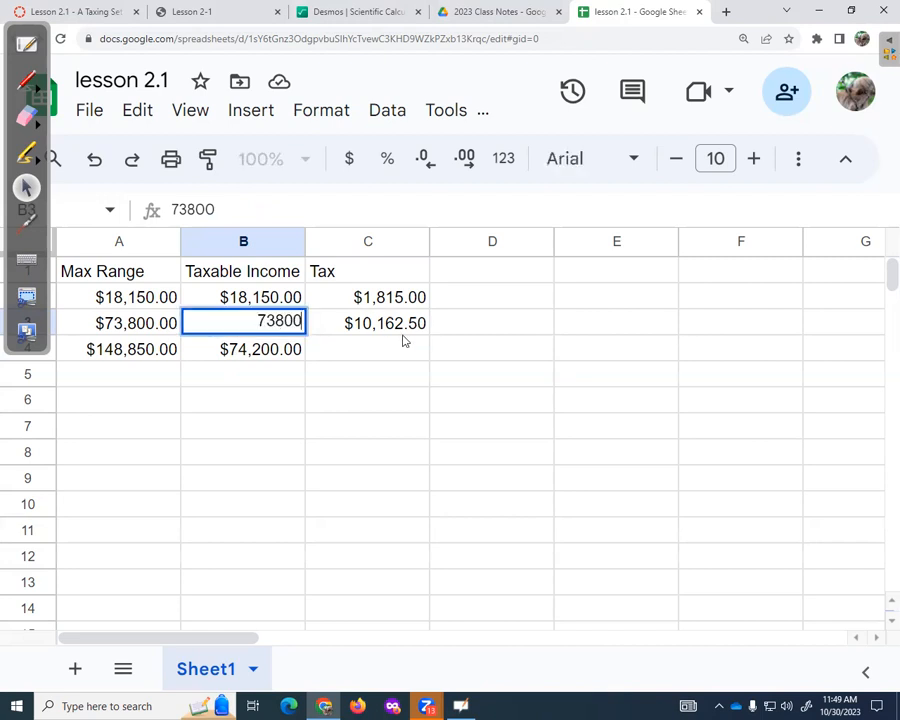
click(383, 333)
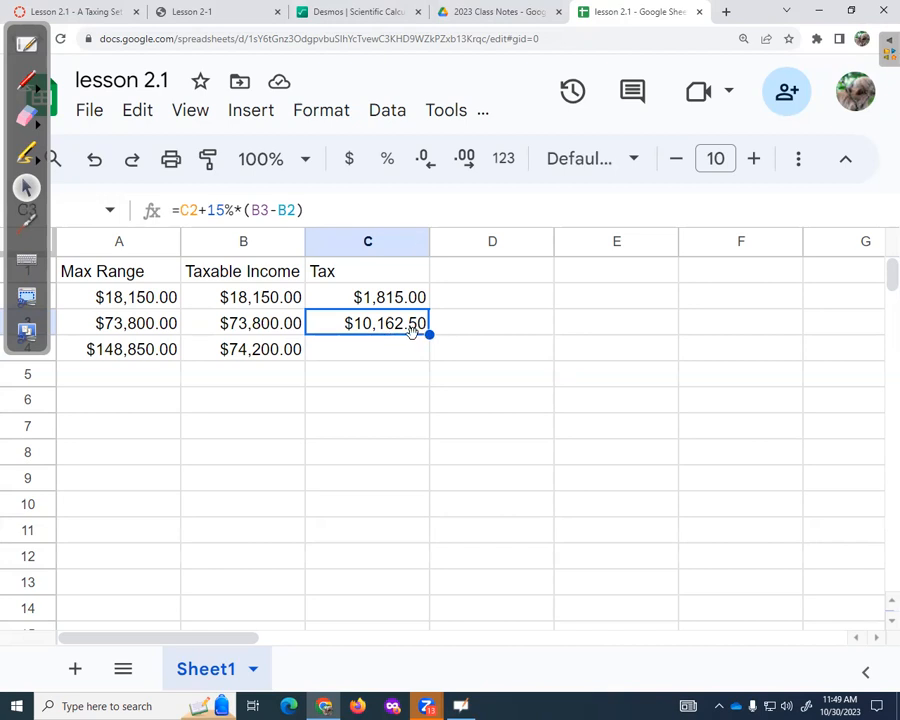
click(213, 12)
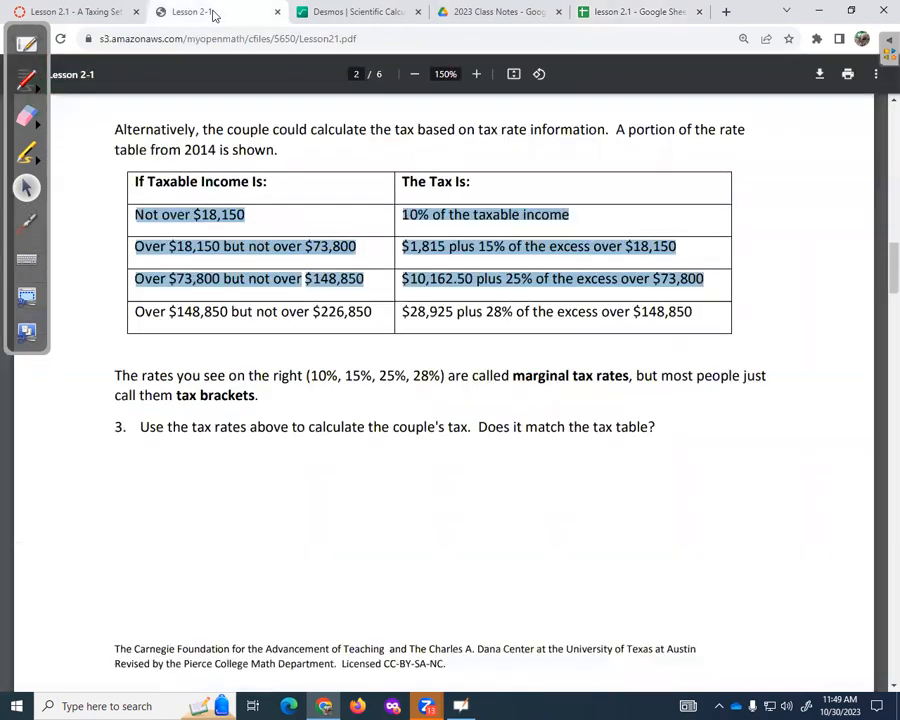
click(455, 311)
drag(401, 279, 472, 279)
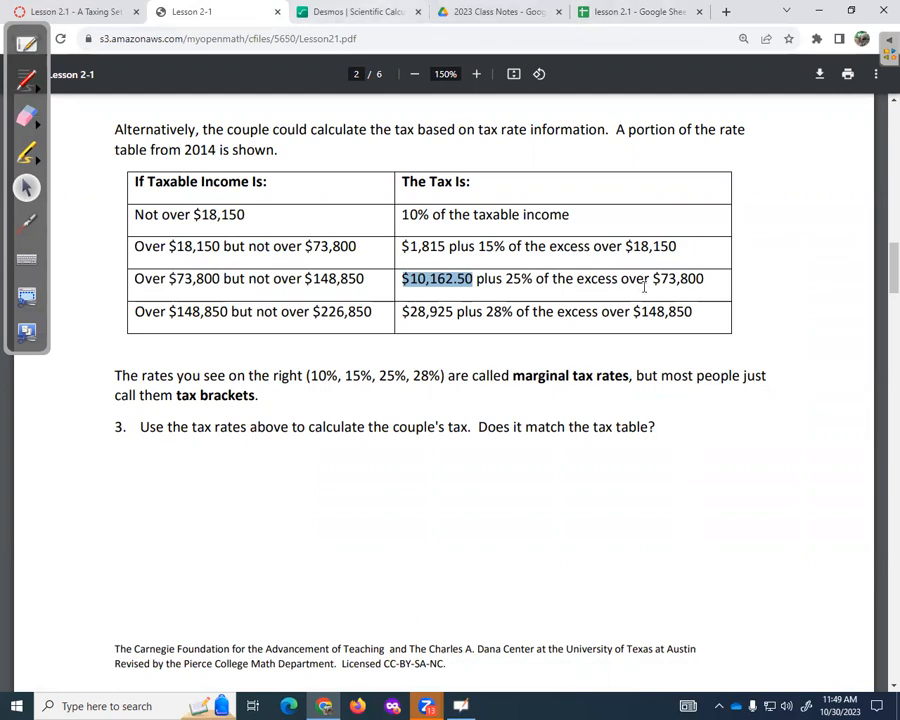
In OpenBoard, circle the handwritten question 5a calculation in yellow highlighter and underline 10,162.50, 74200 and 73,800 in red.
click(26, 44)
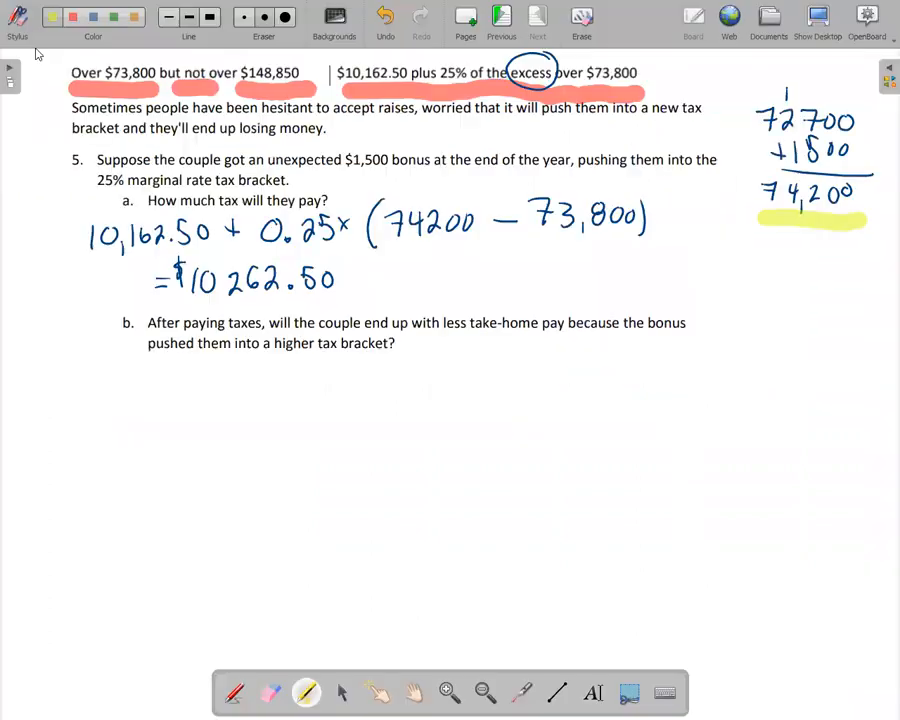
mouse_move(140, 200)
mouse_down()
mouse_move(64, 217)
mouse_move(175, 258)
mouse_move(375, 262)
mouse_move(662, 242)
mouse_move(512, 190)
mouse_move(172, 196)
mouse_move(100, 186)
mouse_up()
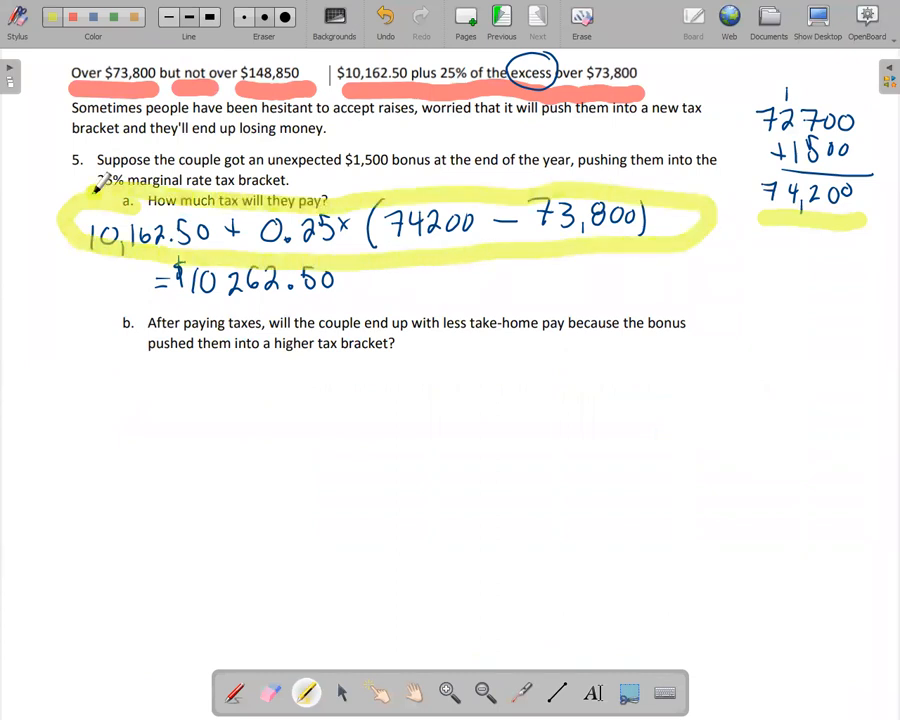
click(74, 22)
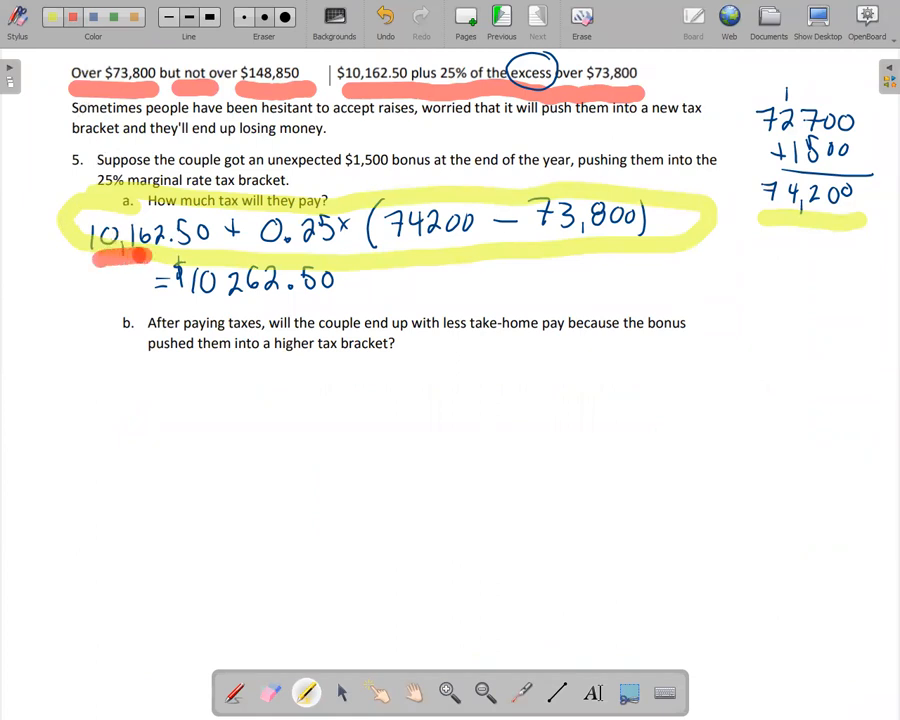
drag(94, 258, 208, 258)
drag(395, 247, 478, 244)
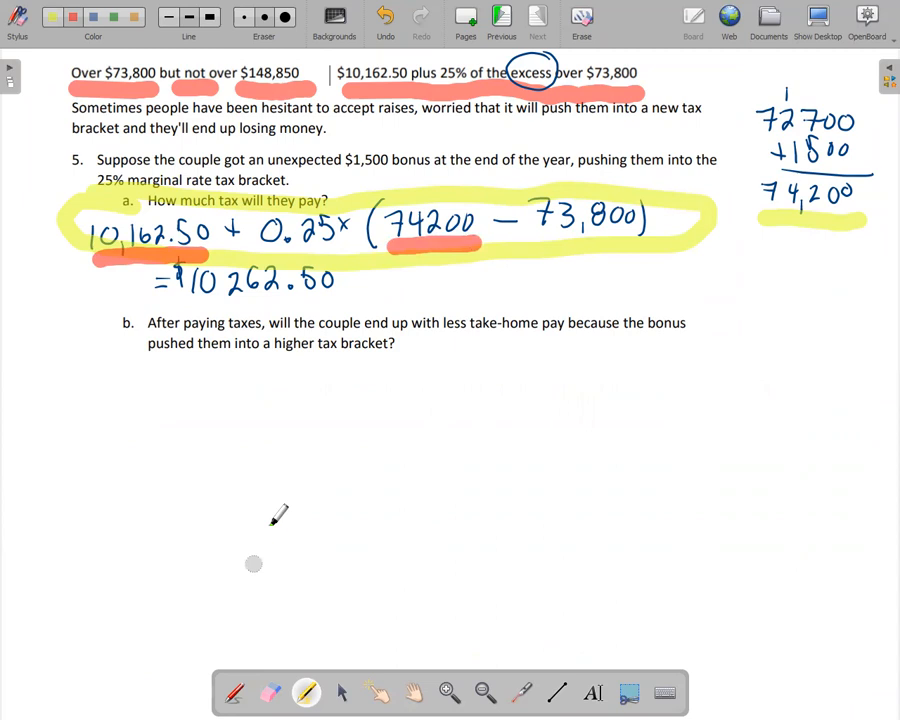
drag(543, 240, 634, 238)
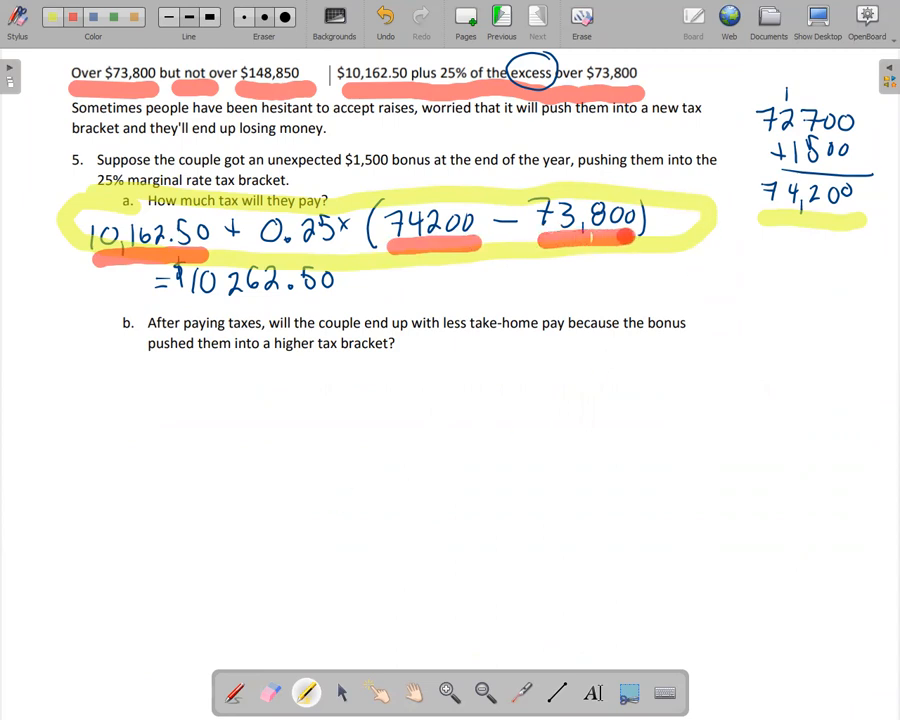
Switch back to the Google Sheets table and enter the third bracket's tax formula =C3+25%*(B4-B3) in C4.
click(822, 27)
click(648, 12)
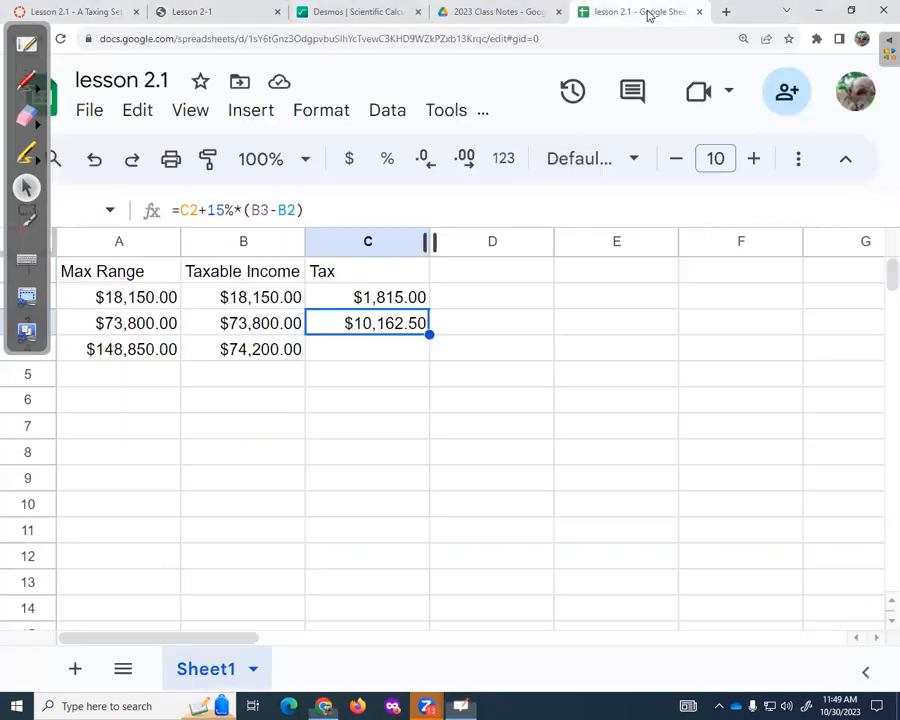
click(362, 355)
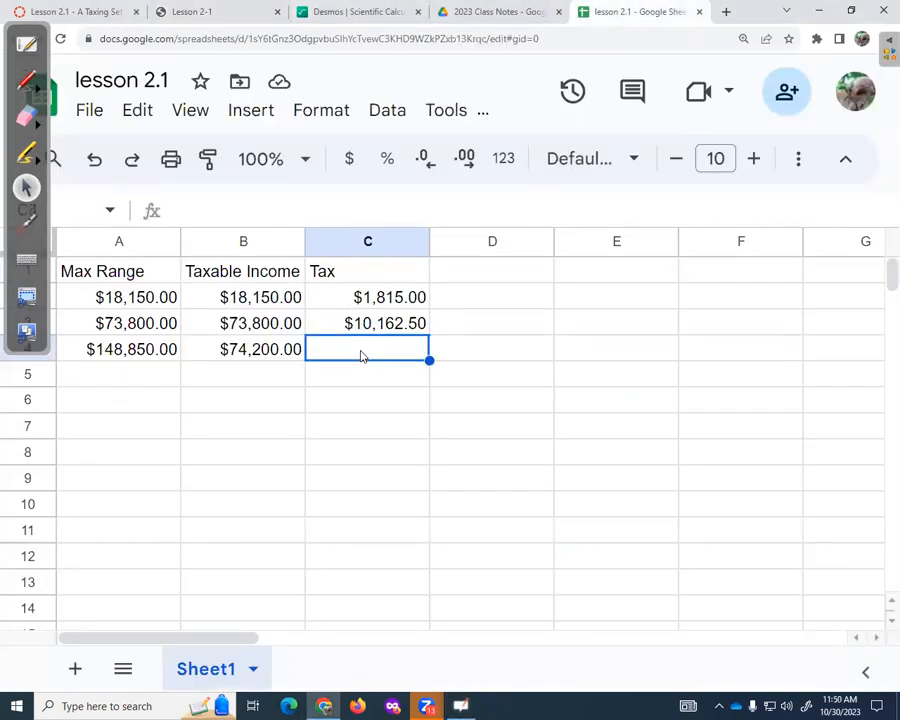
text(=)
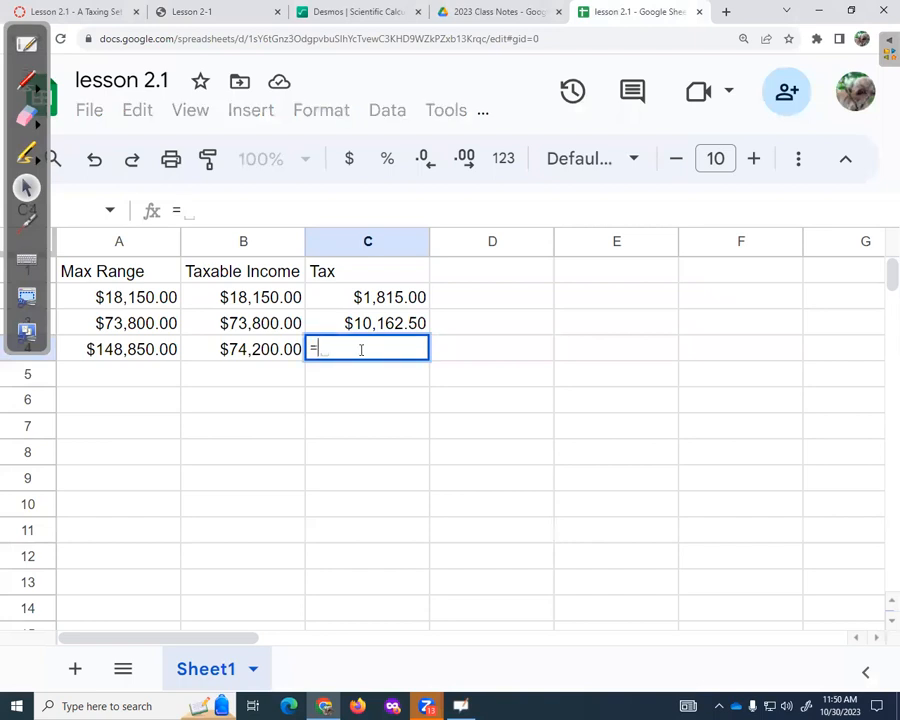
click(376, 320)
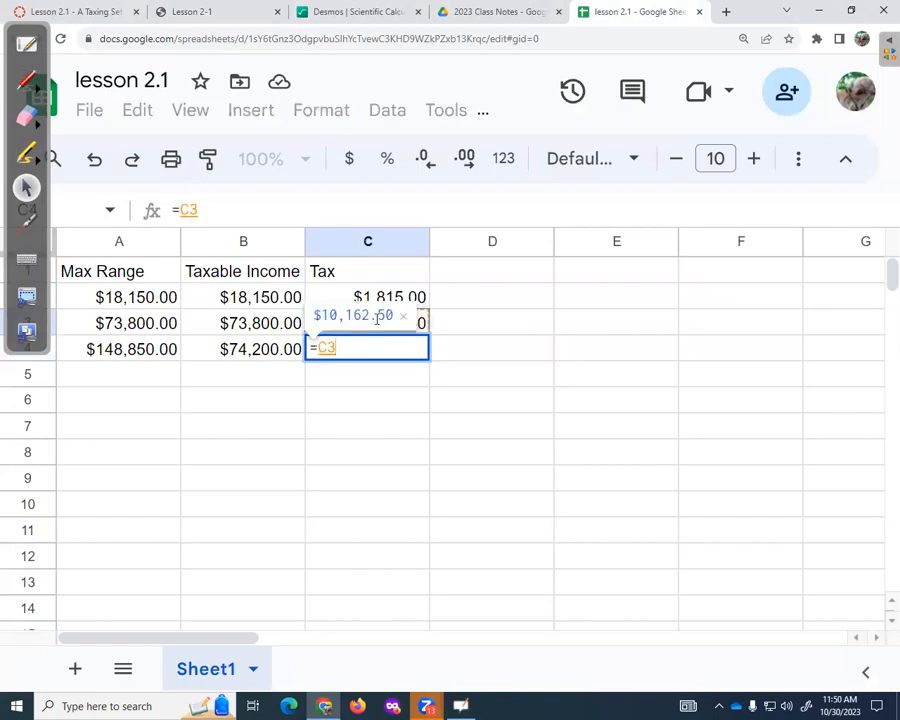
text(+)
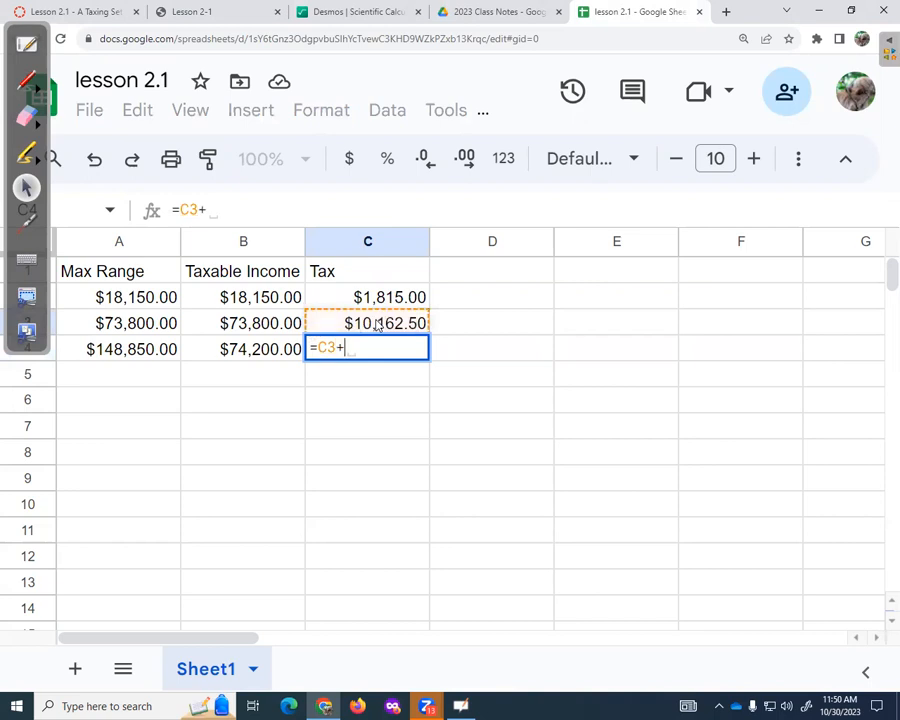
text(25)
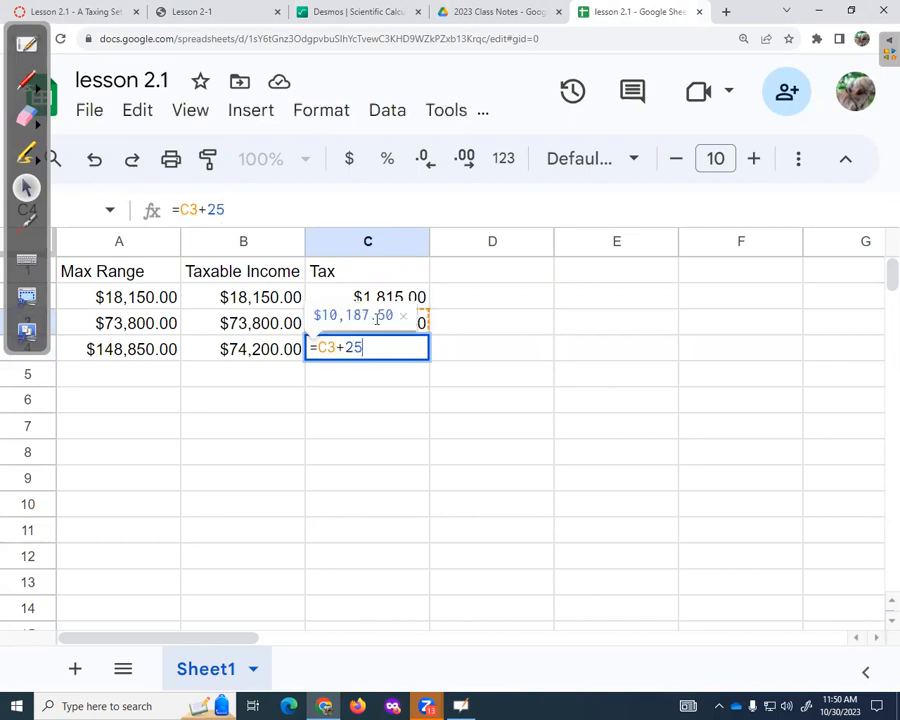
text(%*()
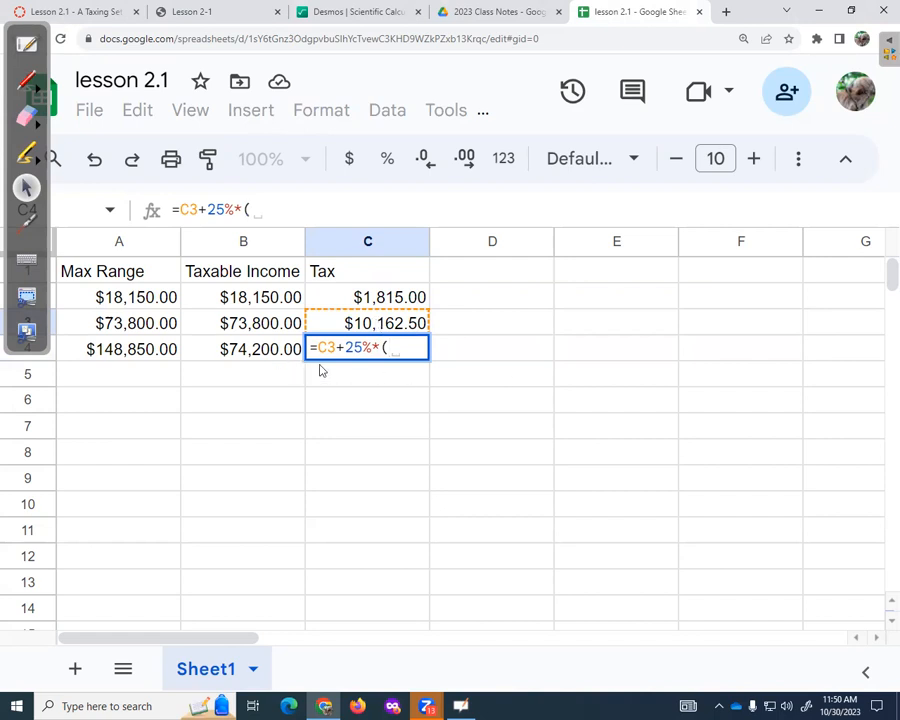
click(267, 360)
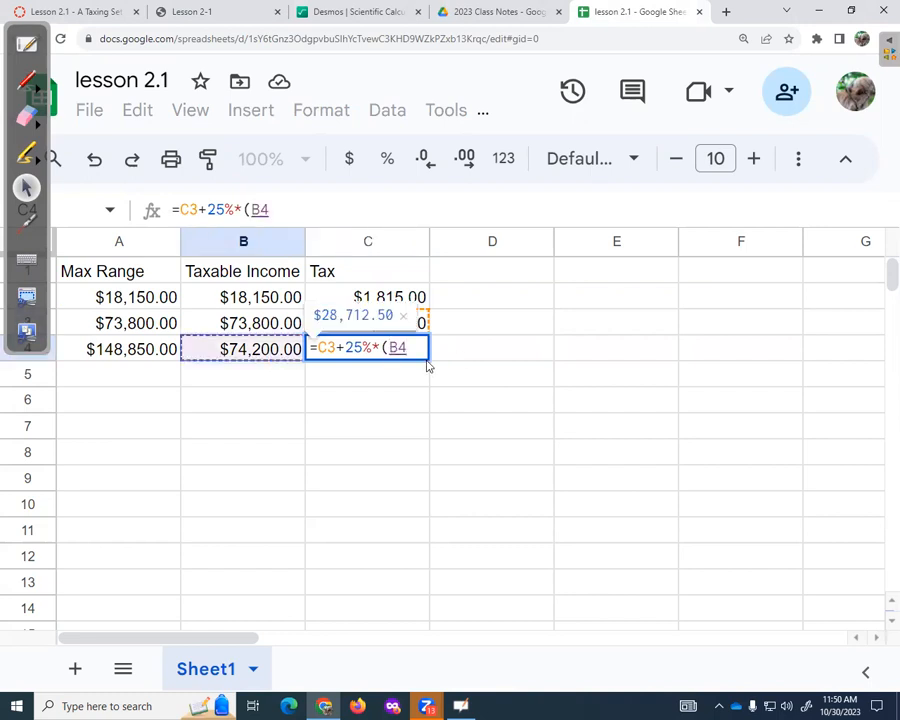
text(-)
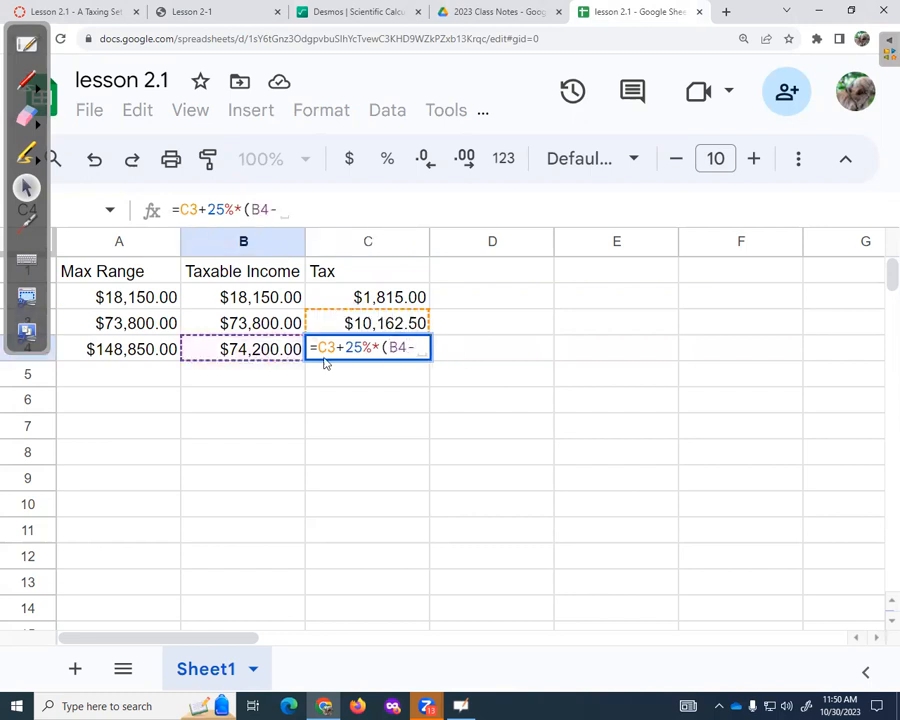
click(256, 330)
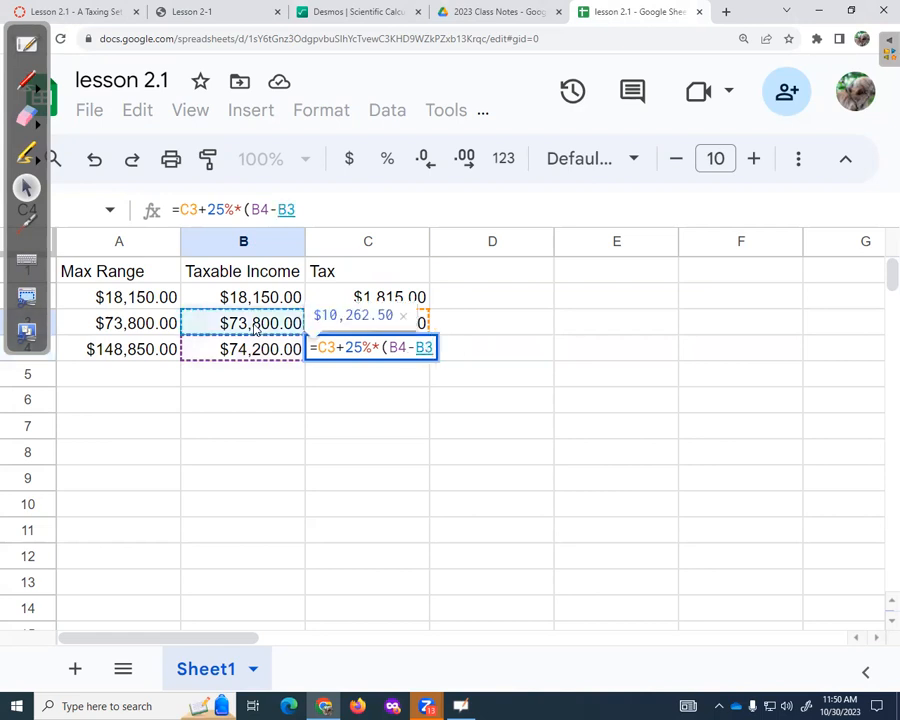
text())
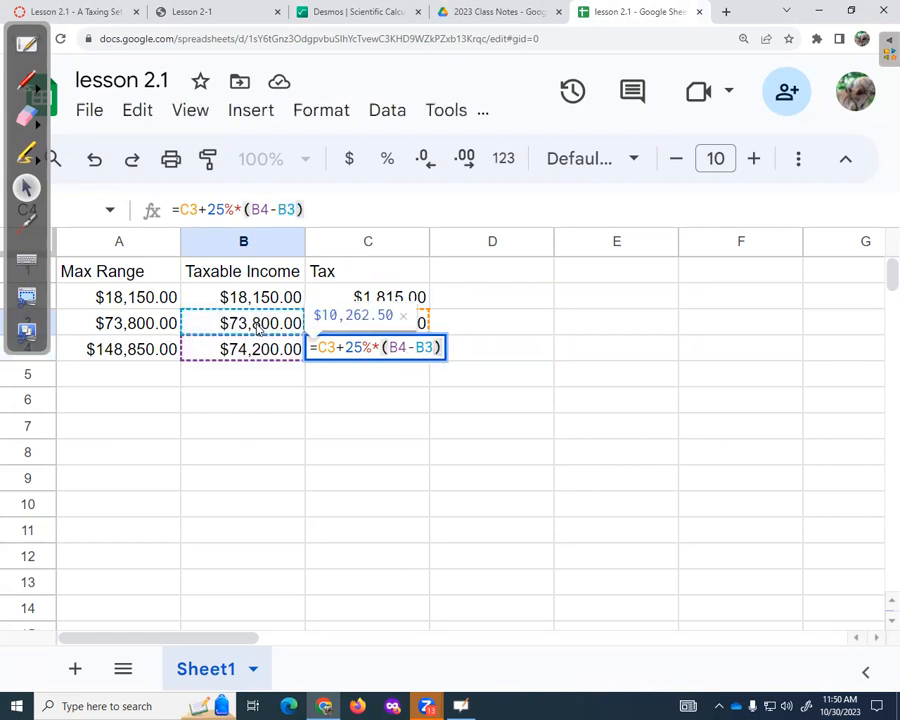
key(Return)
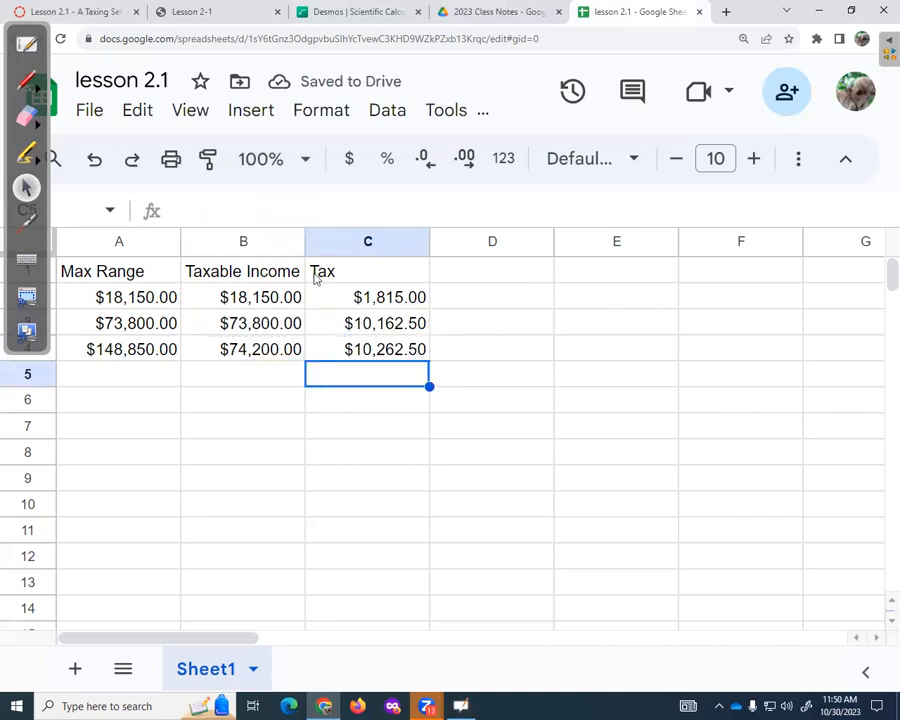
Compare the Taxable Income values in B2:B4 with the Max Range values in A2:A4.
drag(241, 297, 245, 358)
drag(145, 296, 145, 350)
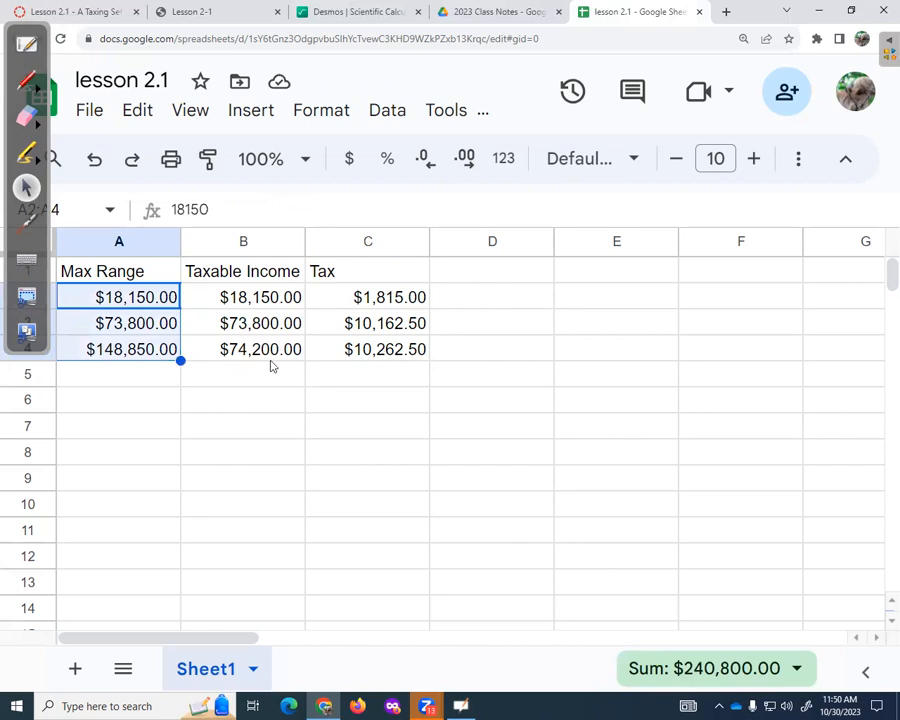
drag(265, 347, 263, 328)
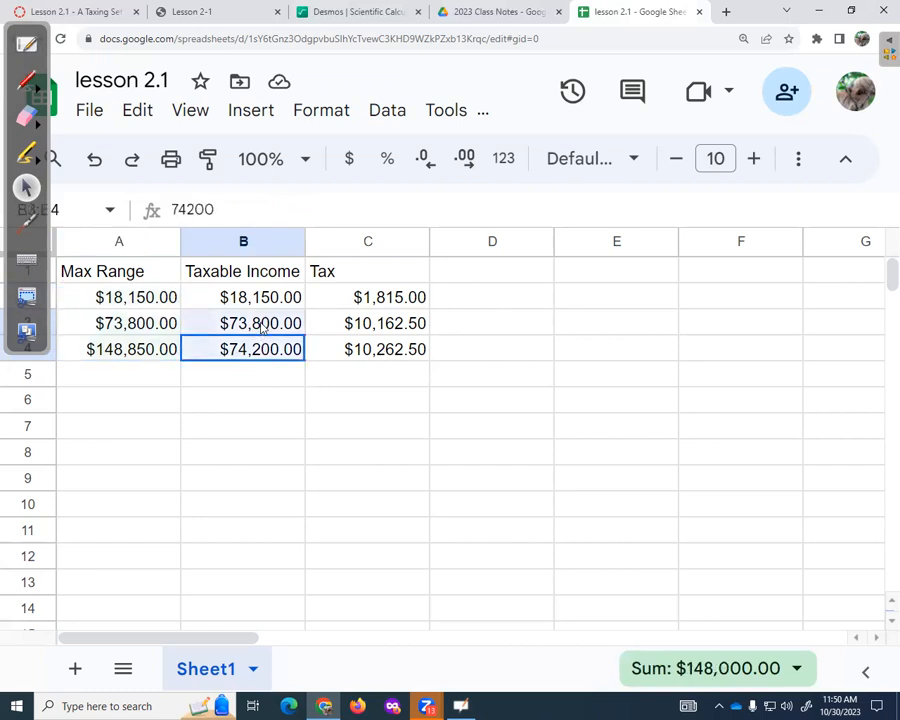
Open the third bracket's tax formula in C4 for editing and erase it completely.
click(390, 352)
key(Return)
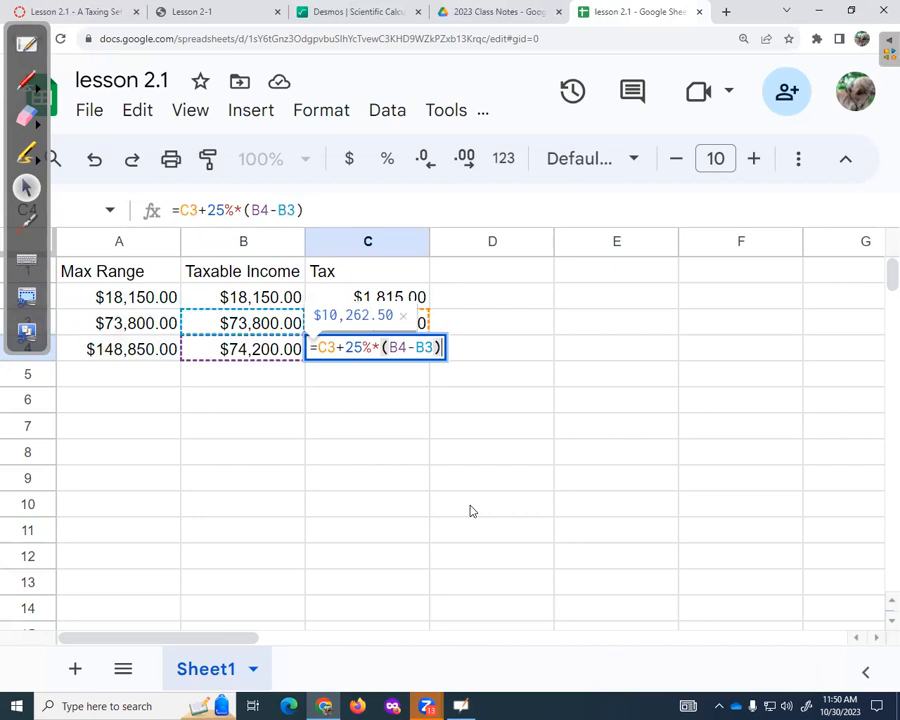
key(BackSpace)
key(BackSpace)
key(BackSpace)
key(BackSpace)
key(BackSpace)
key(BackSpace)
key(BackSpace)
key(BackSpace)
key(BackSpace)
key(BackSpace)
key(BackSpace)
key(BackSpace)
key(BackSpace)
key(BackSpace)
key(BackSpace)
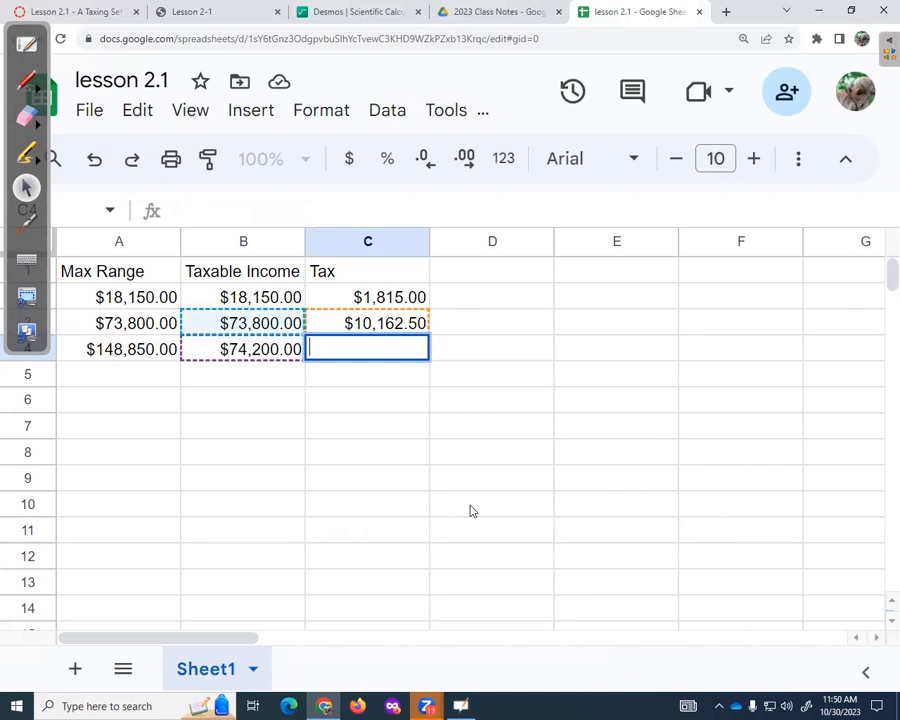
Rebuild the third bracket's tax formula in C4 as =C3+25%*(B4-B3) and reselect the cell.
text(=)
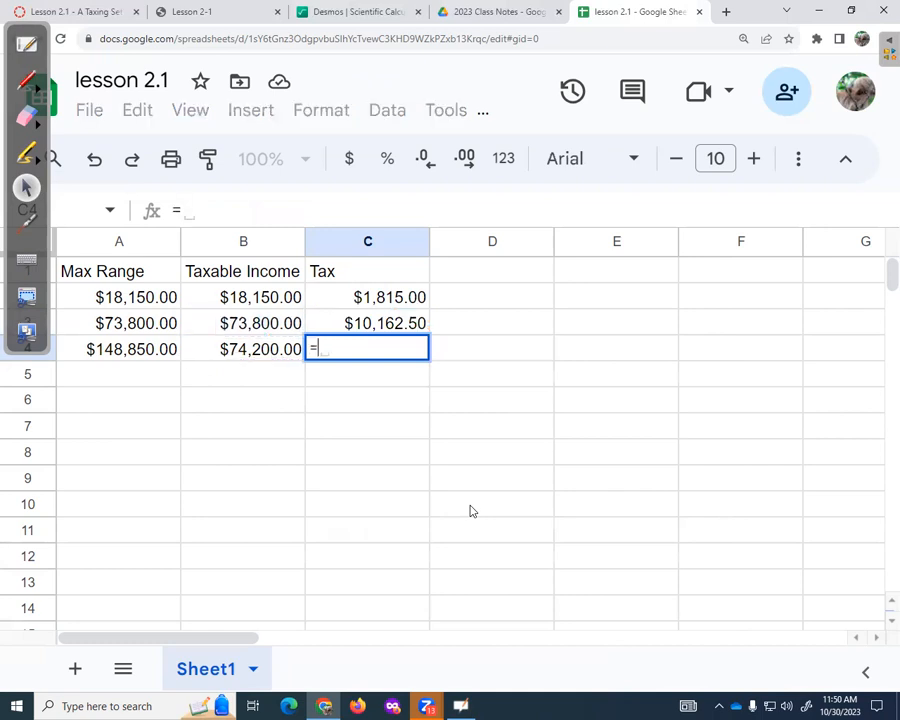
click(404, 321)
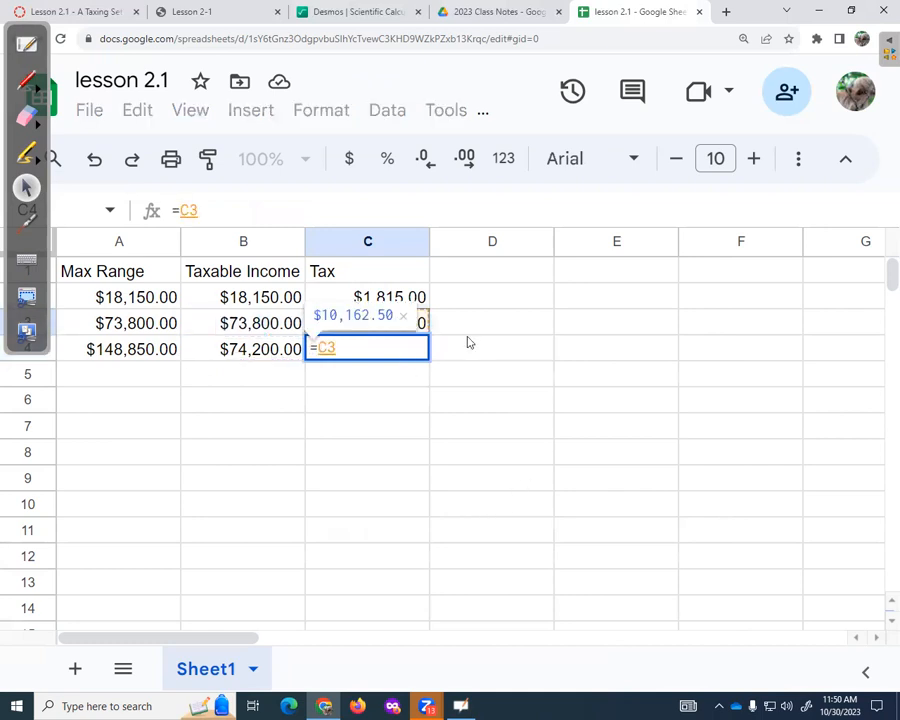
text(+)
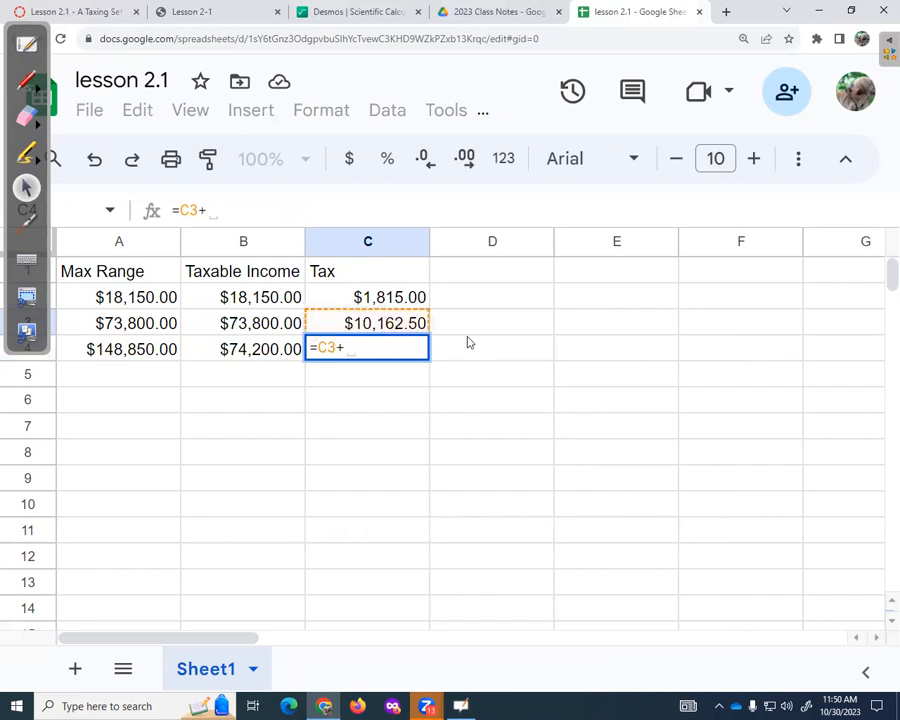
text(25%)
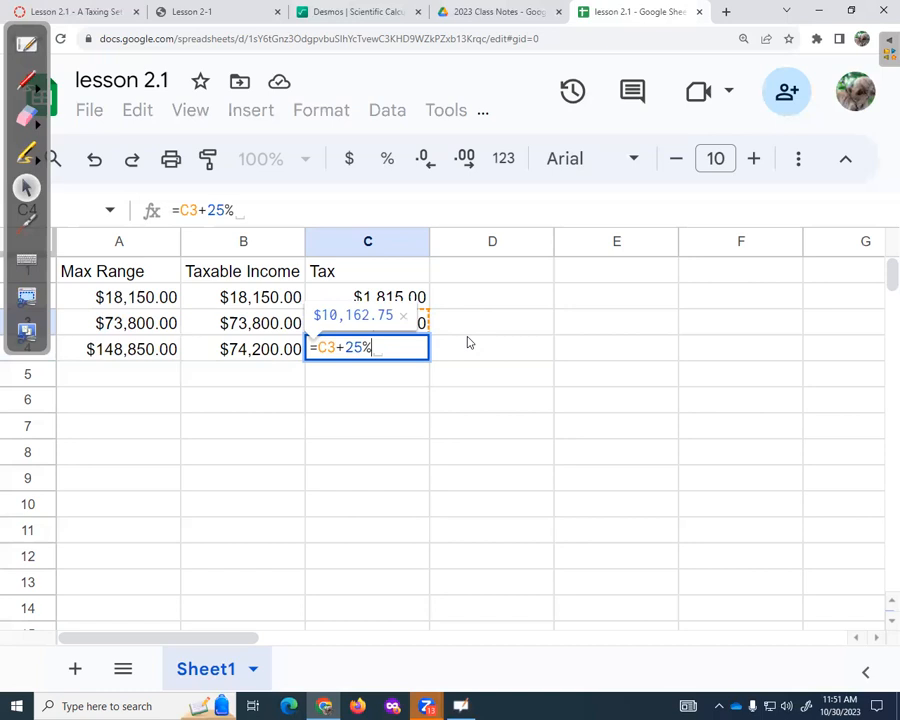
text(*()
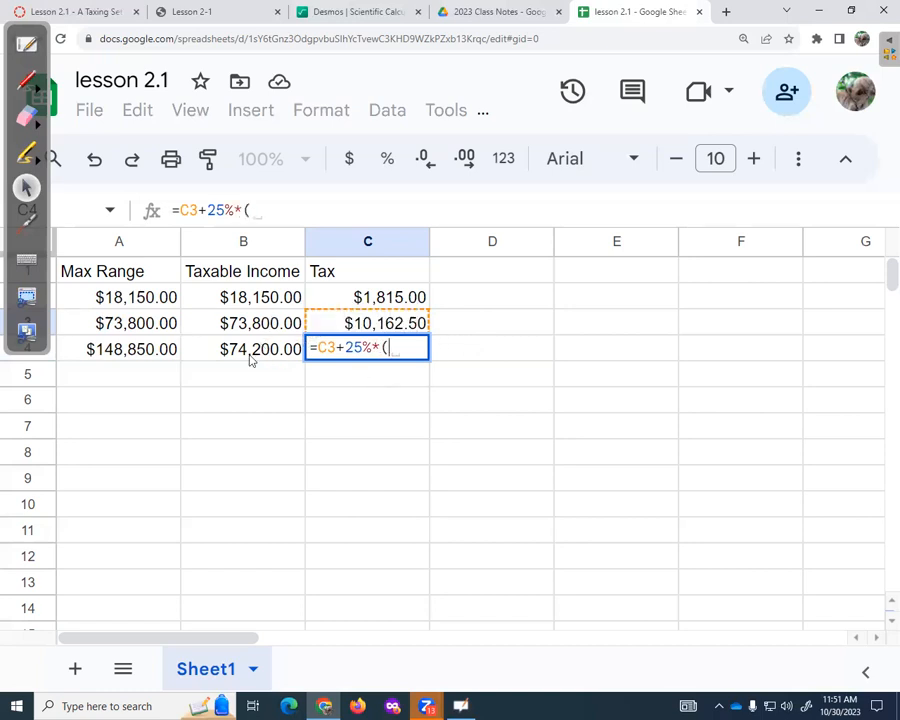
click(253, 352)
text(-)
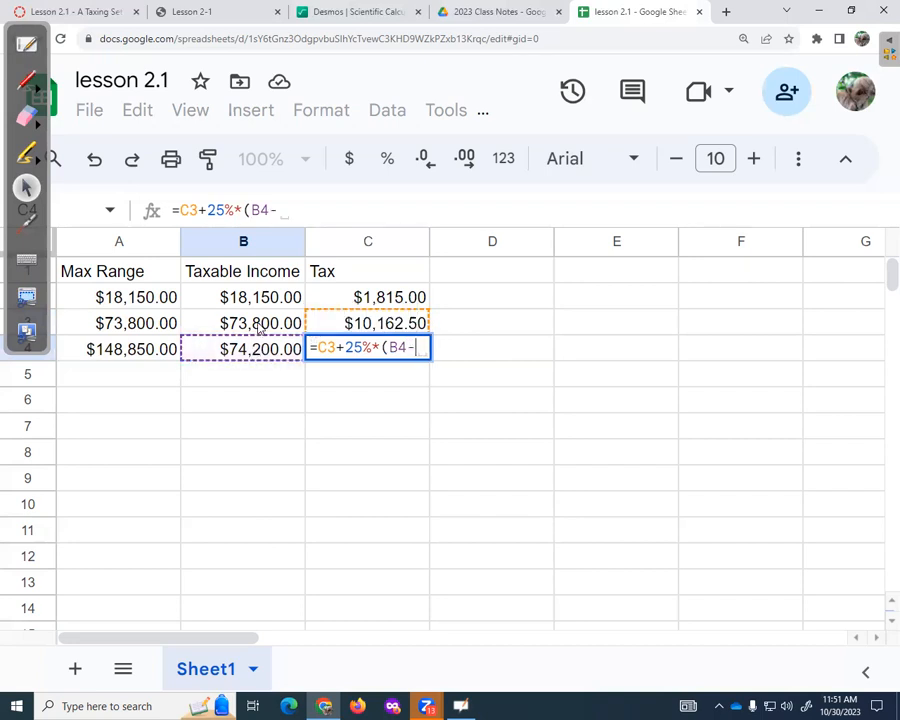
click(258, 328)
text())
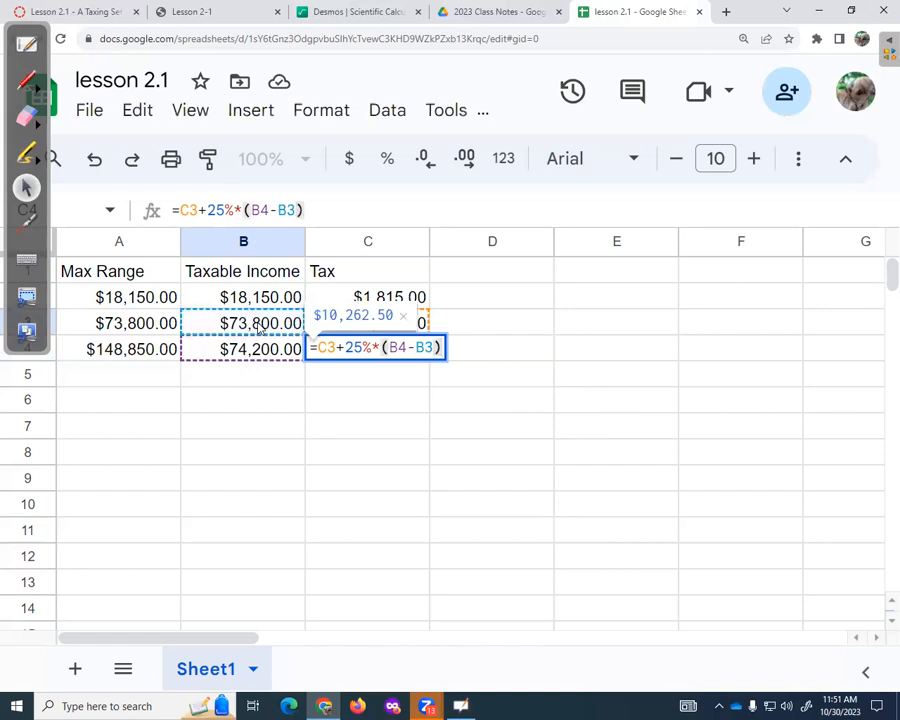
key(Return)
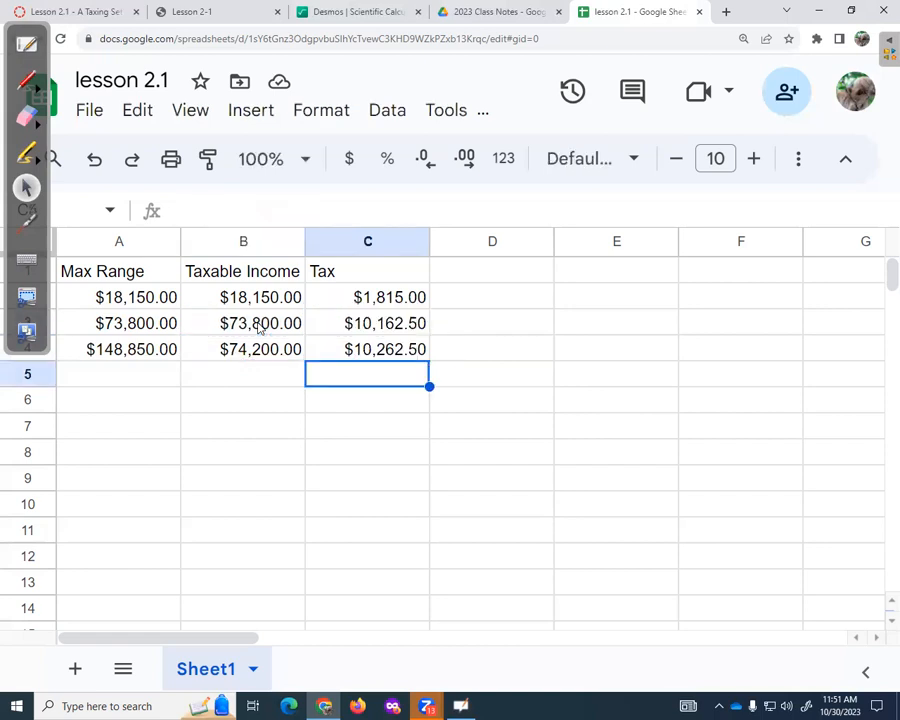
click(420, 355)
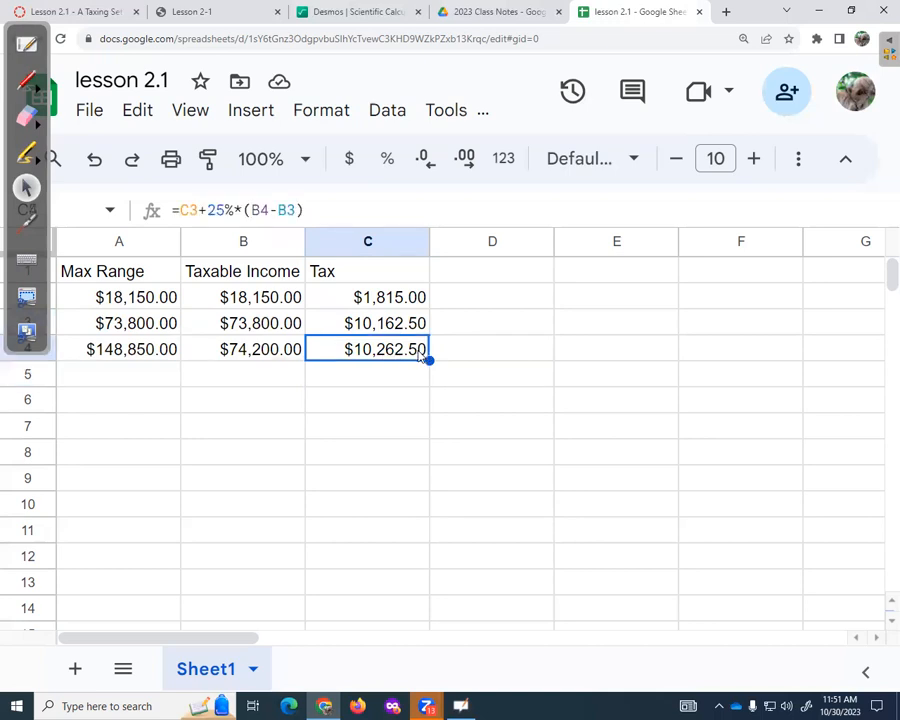